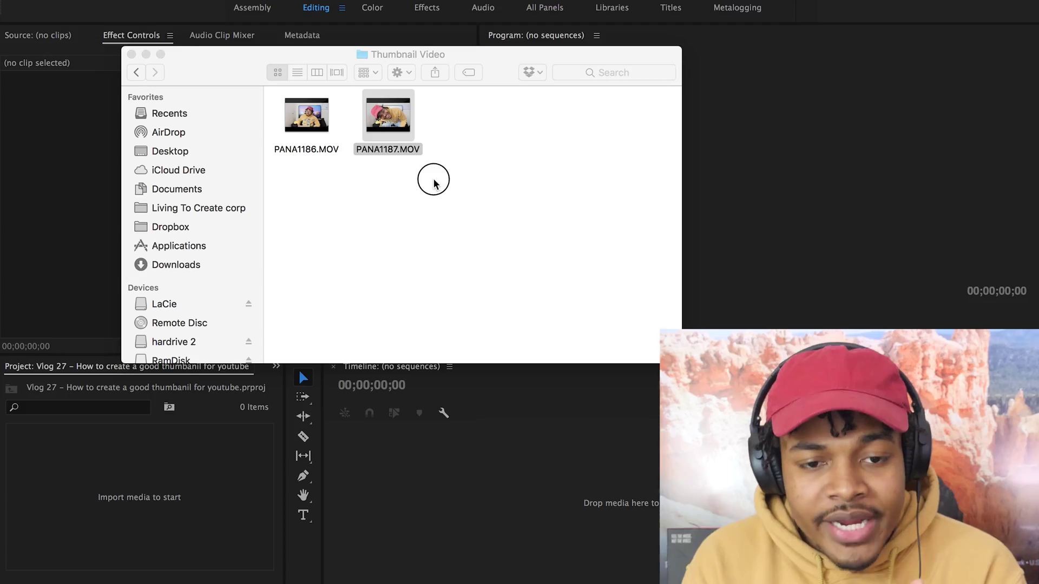
Marquee-select both clips, PANA1186.MOV and PANA1187.MOV, in the Thumbnail Video folder
{"action": "left_click_drag", "start_coordinate": [433, 183], "coordinate": [280, 107]}
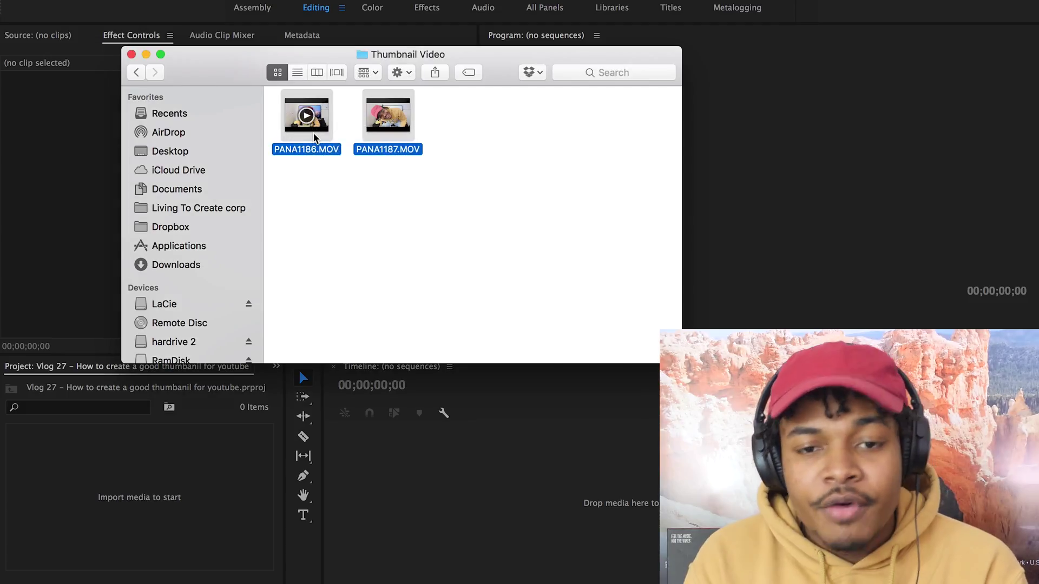
Import both clips, build the PANA1187 sequence from them, and park the playhead at 00;00;05;01
{"action": "left_click_drag", "start_coordinate": [315, 138], "coordinate": [113, 500]}
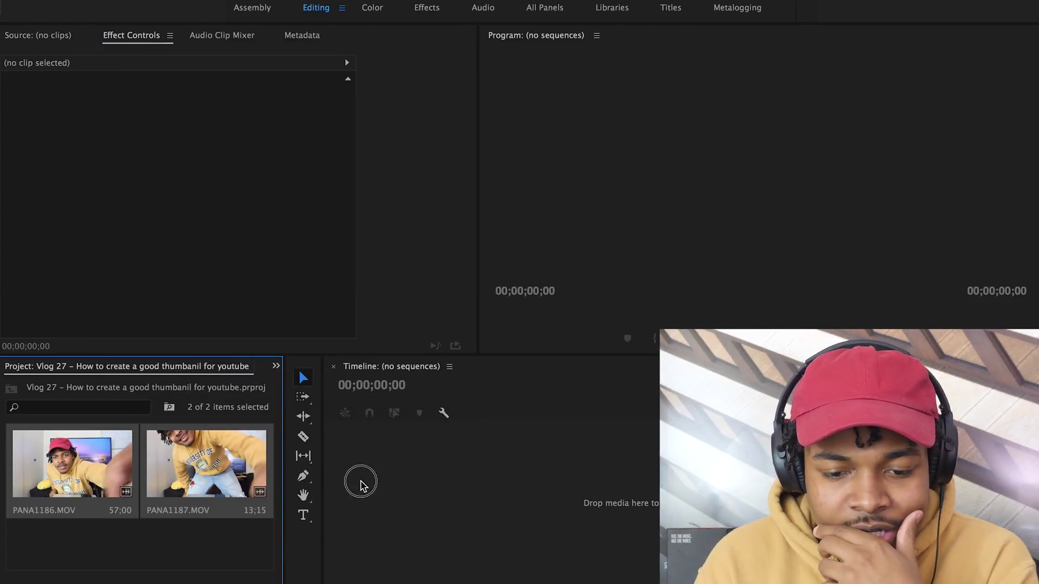
{"action": "left_click_drag", "start_coordinate": [166, 487], "coordinate": [505, 509]}
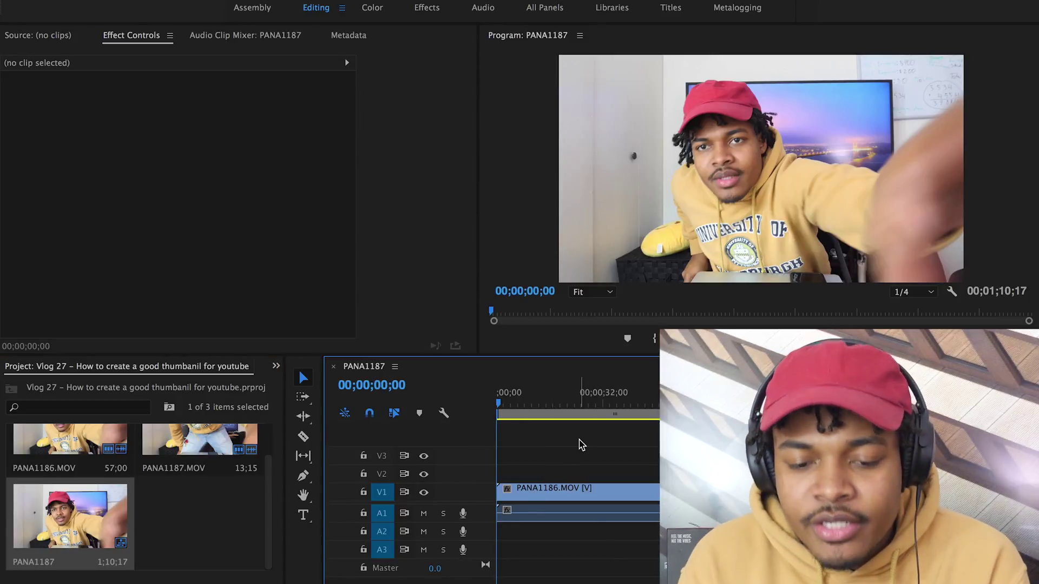
{"action": "left_click_drag", "start_coordinate": [499, 405], "coordinate": [513, 404]}
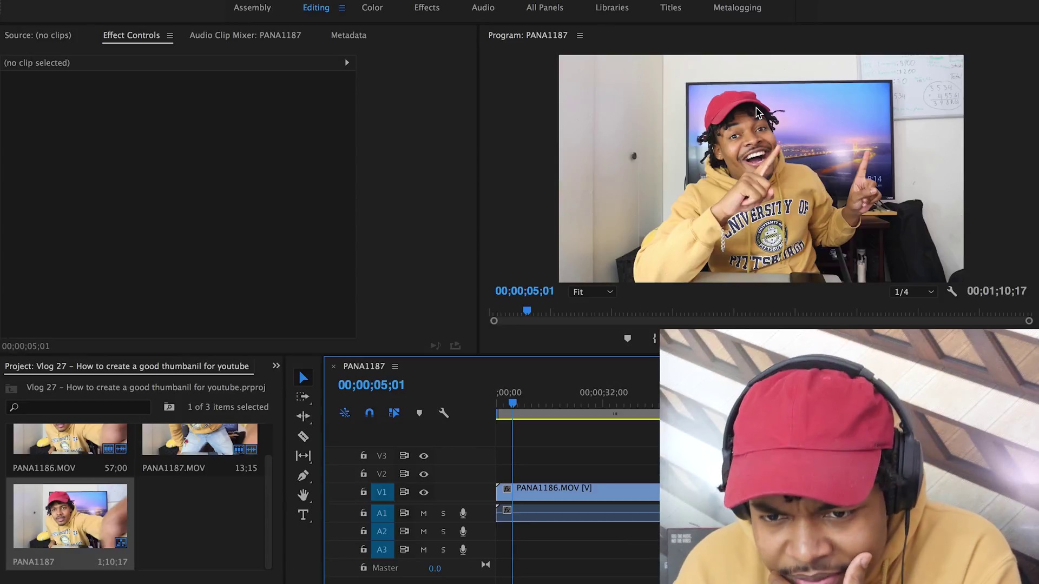
{"action": "scroll", "coordinate": [757, 112], "scroll_direction": "up", "scroll_amount": 5}
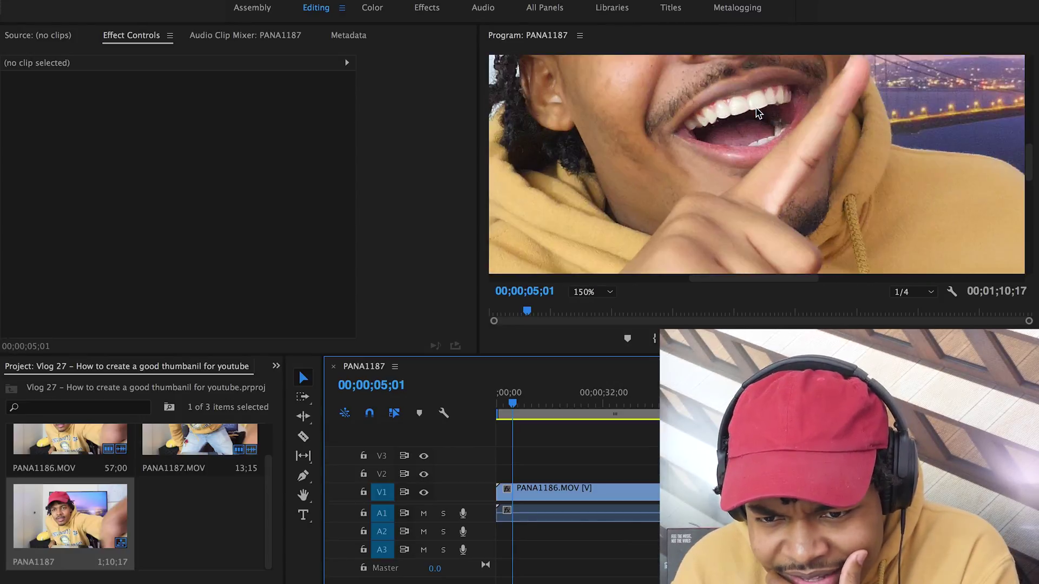
{"action": "scroll", "coordinate": [757, 112], "scroll_direction": "down", "scroll_amount": 4}
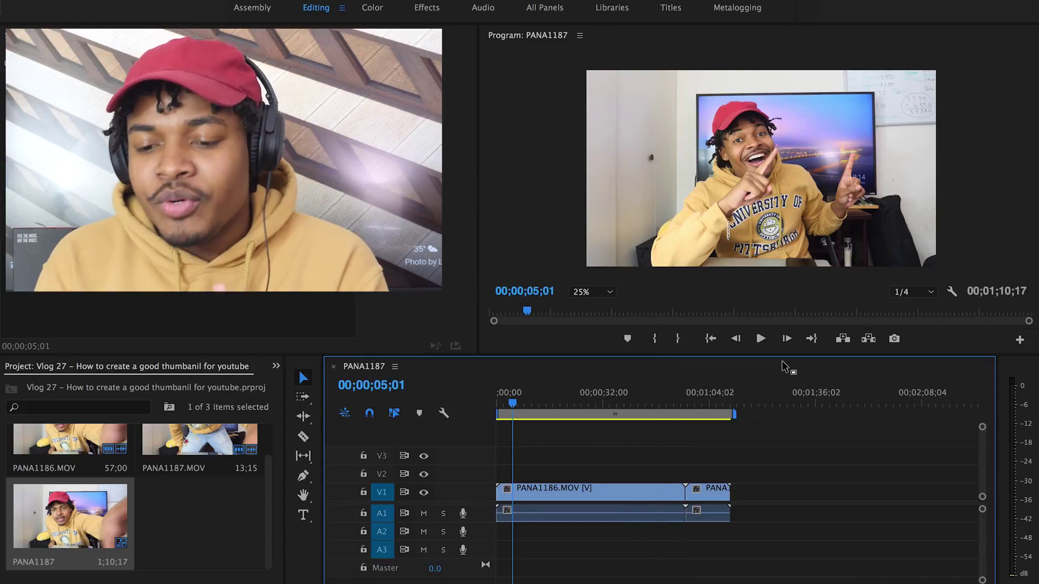
Export the current frame as a still to a chosen folder, then save the project
{"action": "left_click", "coordinate": [894, 340]}
{"action": "left_click", "coordinate": [637, 338]}
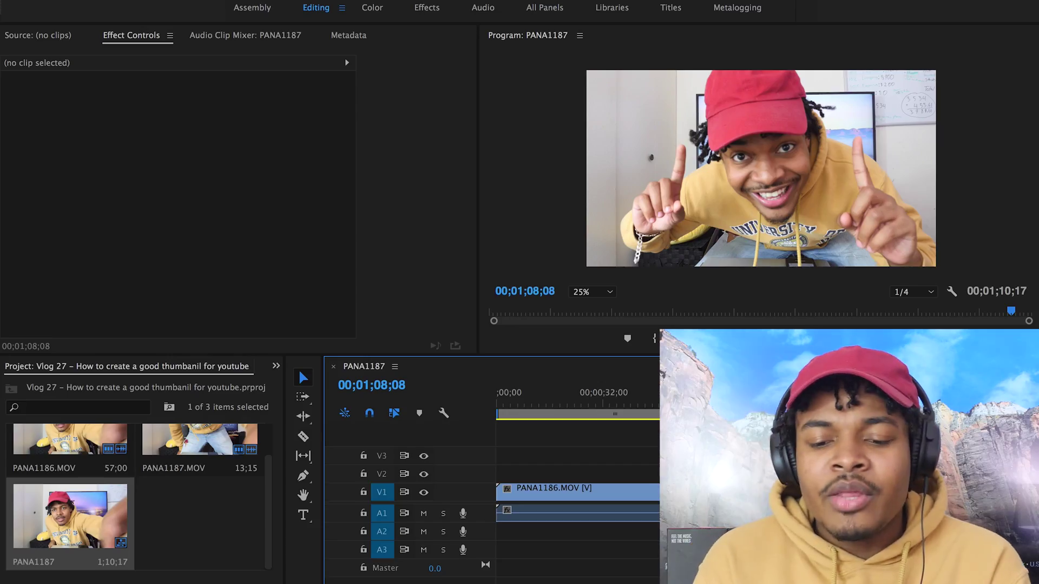
{"action": "left_click", "coordinate": [542, 493]}
{"action": "key", "text": "ctrl+s"}
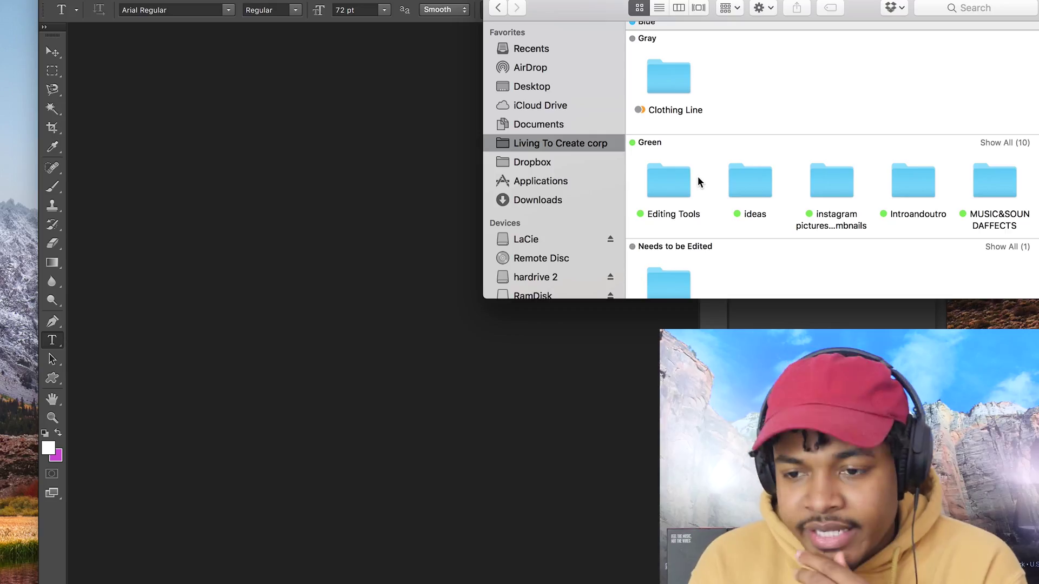
{"action": "scroll", "coordinate": [697, 179], "scroll_direction": "right", "scroll_amount": 5}
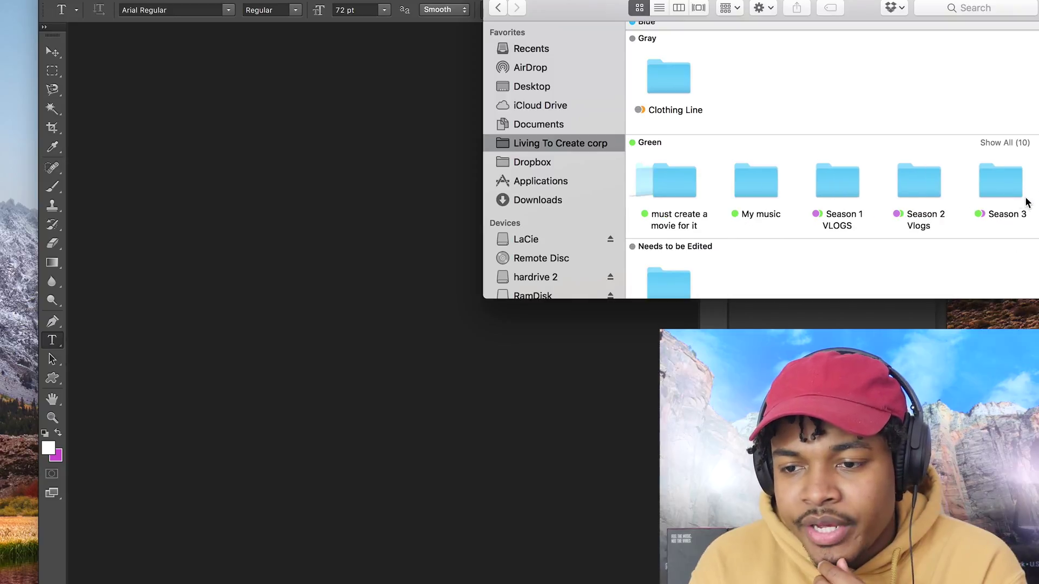
Open the Season 3 folder and step through stills Still001 to Still006 in Preview
{"action": "double_click", "coordinate": [1001, 184]}
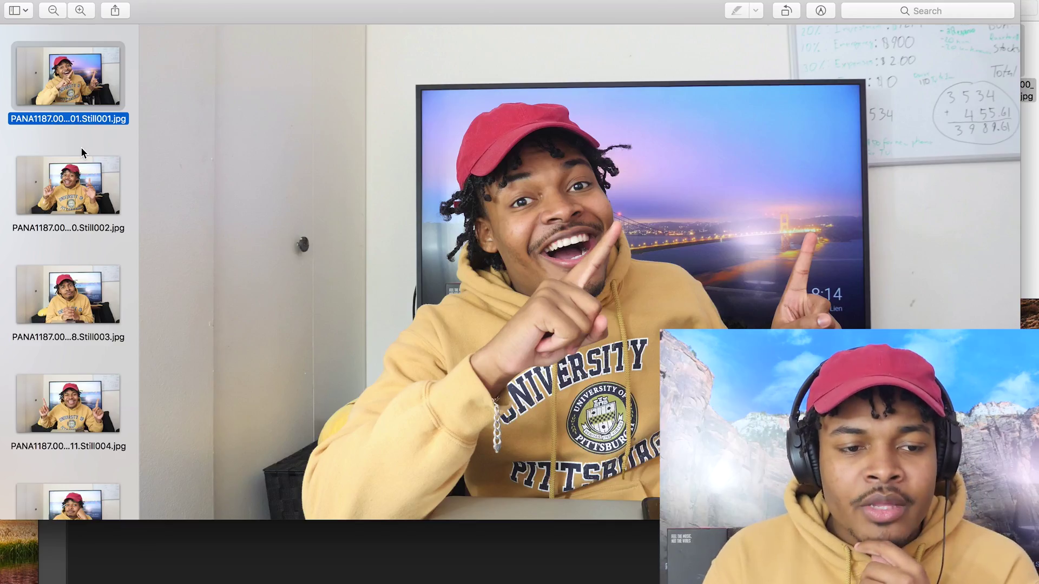
{"action": "left_click", "coordinate": [66, 174]}
{"action": "key", "text": "Up"}
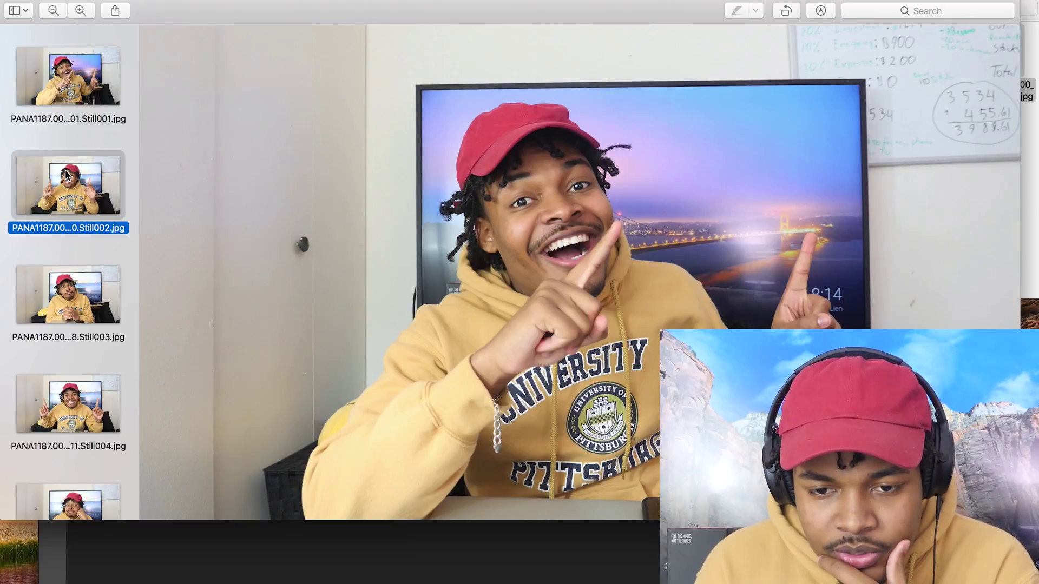
{"action": "left_click", "coordinate": [66, 175]}
{"action": "key", "text": "Down"}
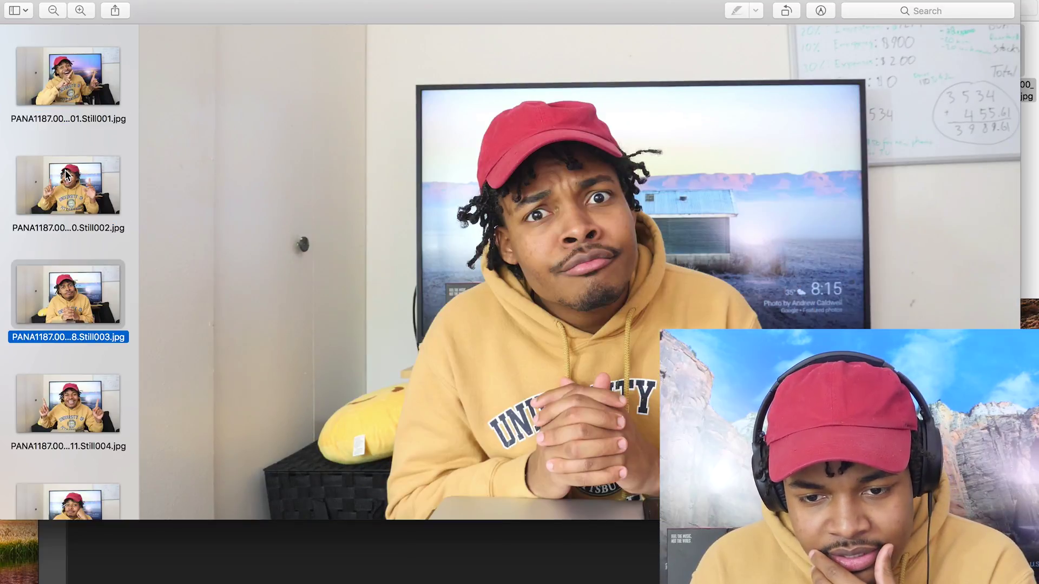
{"action": "key", "text": "Down"}
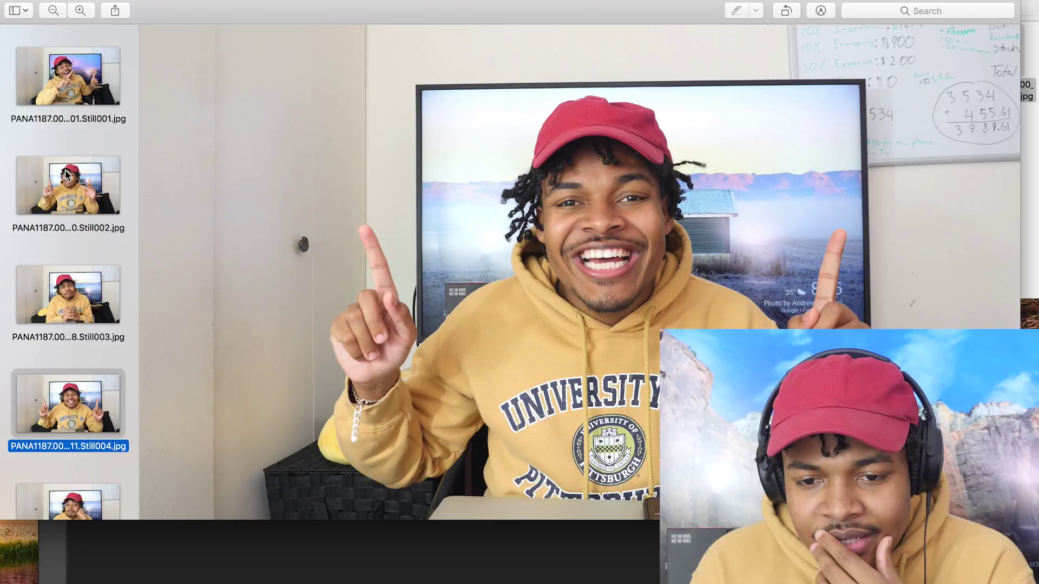
{"action": "key", "text": "Down"}
{"action": "key", "text": "Down"}
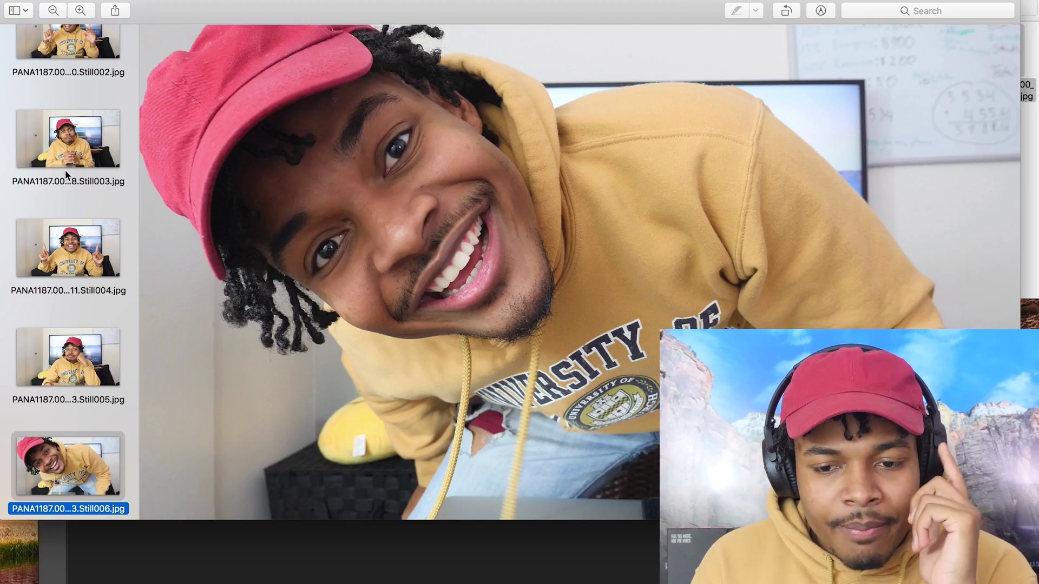
{"action": "scroll", "coordinate": [65, 170], "scroll_direction": "down", "scroll_amount": 1}
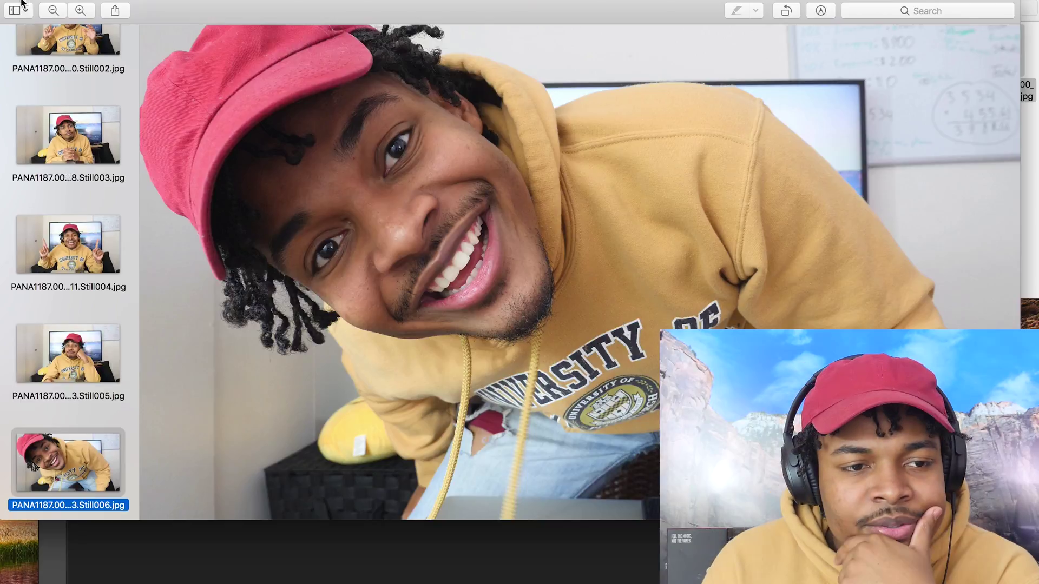
Close Preview, open Still006.jpg in Photoshop, and unlock its Background into Layer 0
{"action": "left_click", "coordinate": [9, 1]}
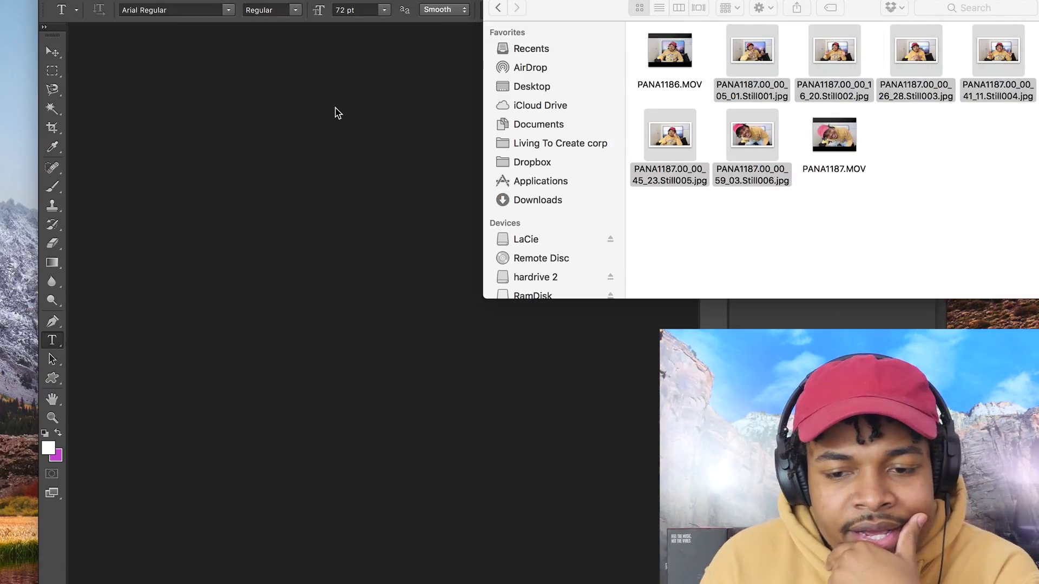
{"action": "left_click_drag", "start_coordinate": [753, 135], "coordinate": [357, 223]}
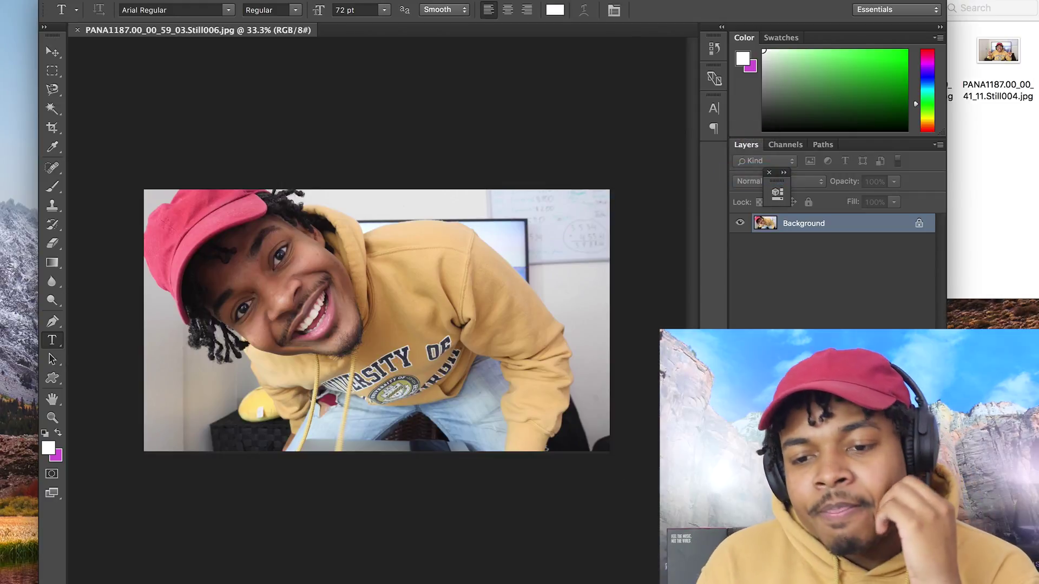
{"action": "left_click", "coordinate": [919, 226]}
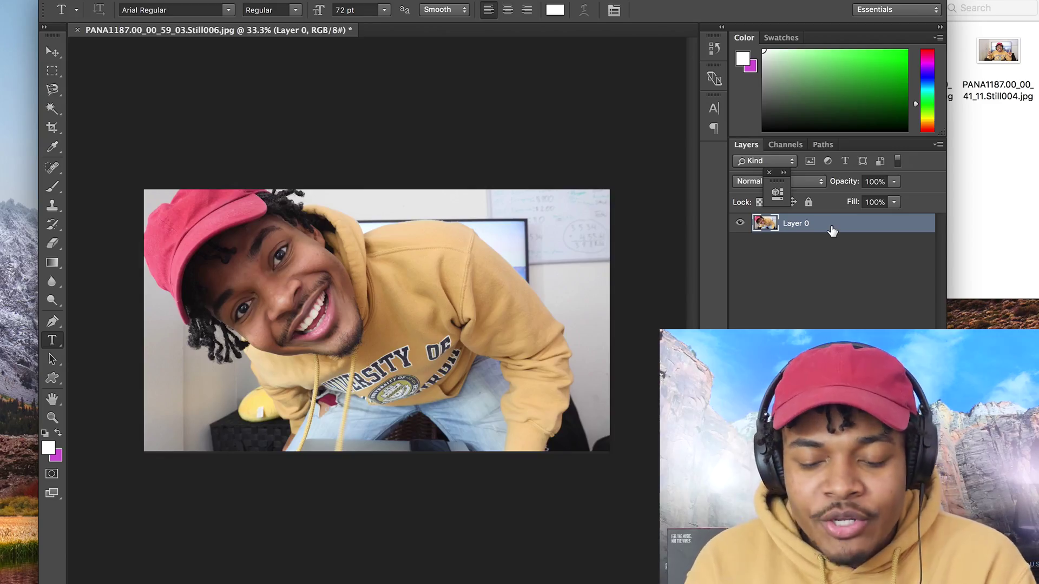
Duplicate Layer 0 into a new Layer 0 copy
{"action": "right_click", "coordinate": [823, 224]}
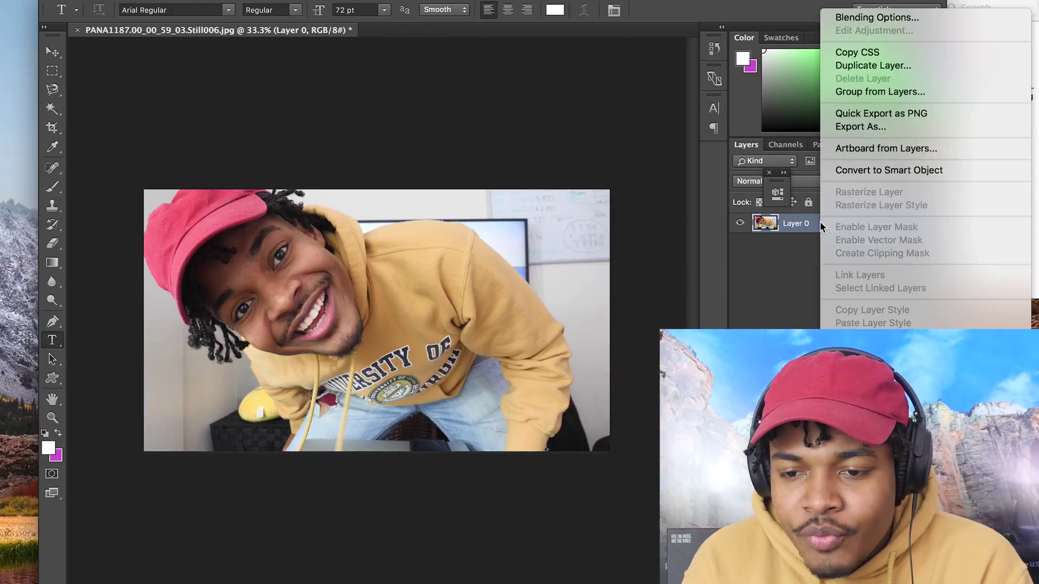
{"action": "left_click", "coordinate": [872, 65]}
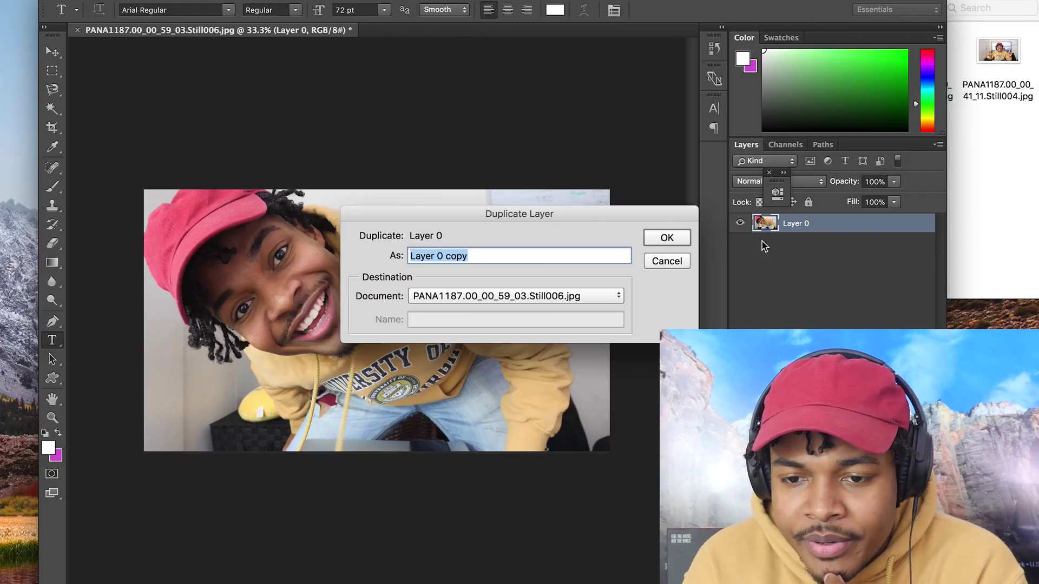
{"action": "left_click", "coordinate": [666, 239]}
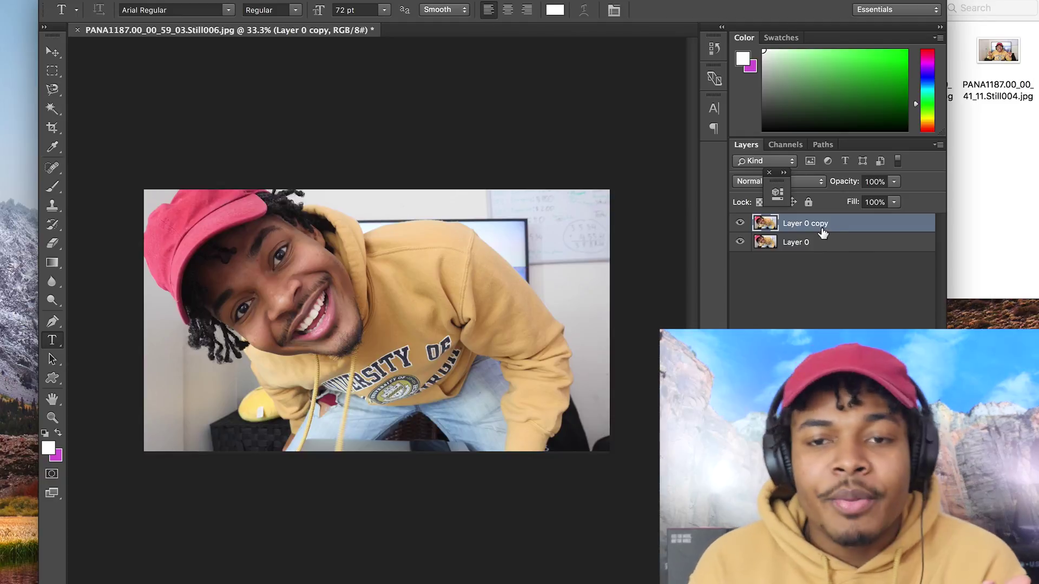
Hide the original Layer 0, keeping Layer 0 copy visible above it
{"action": "left_click", "coordinate": [779, 248]}
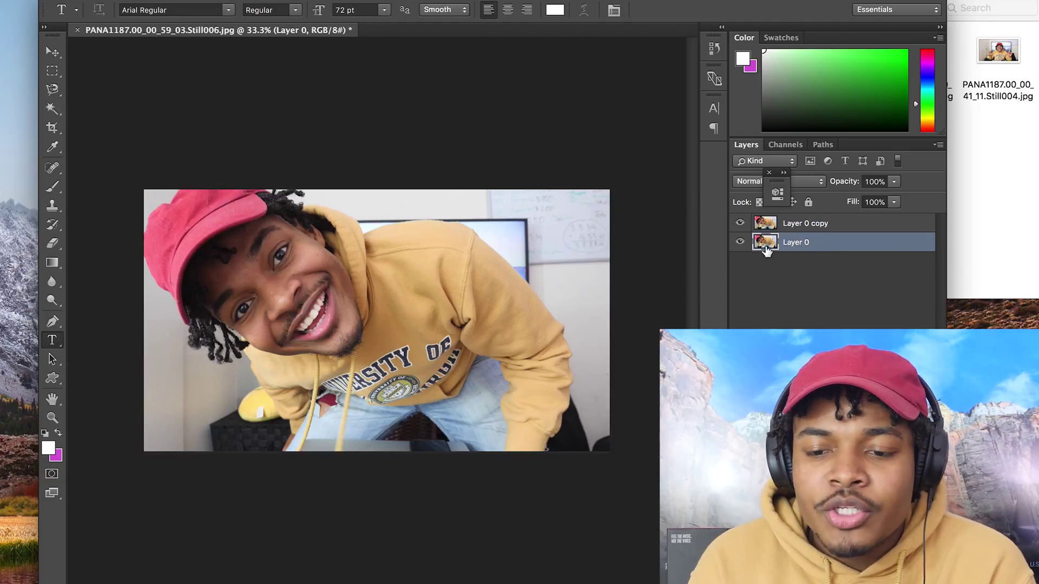
{"action": "left_click", "coordinate": [740, 243]}
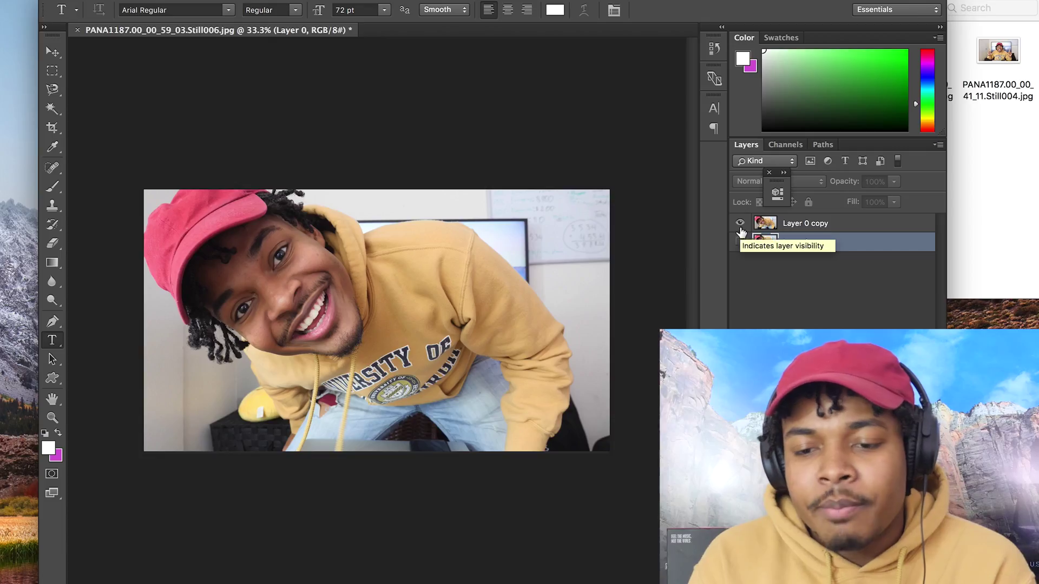
{"action": "left_click", "coordinate": [740, 223]}
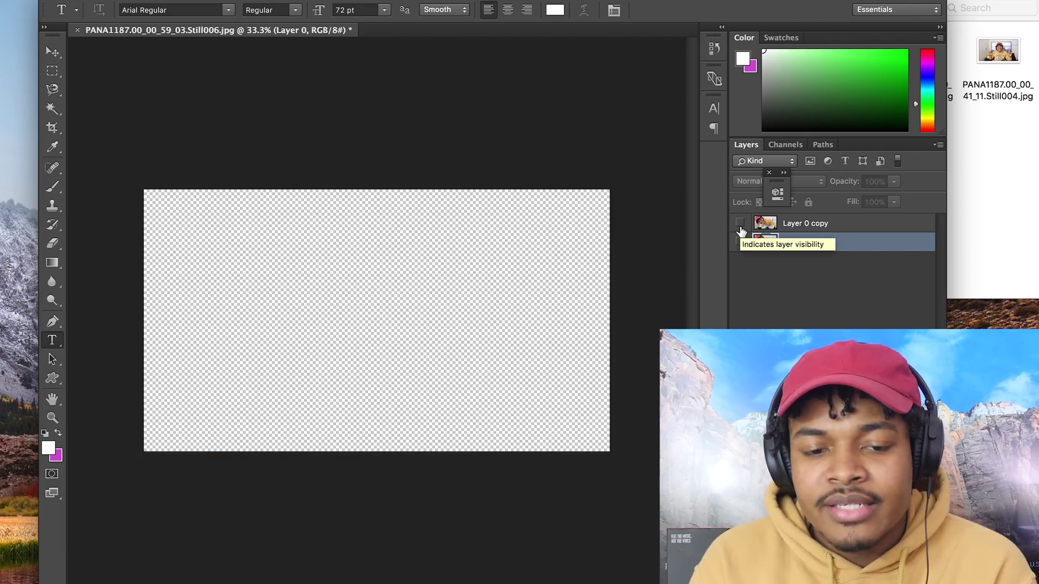
{"action": "left_click", "coordinate": [740, 224]}
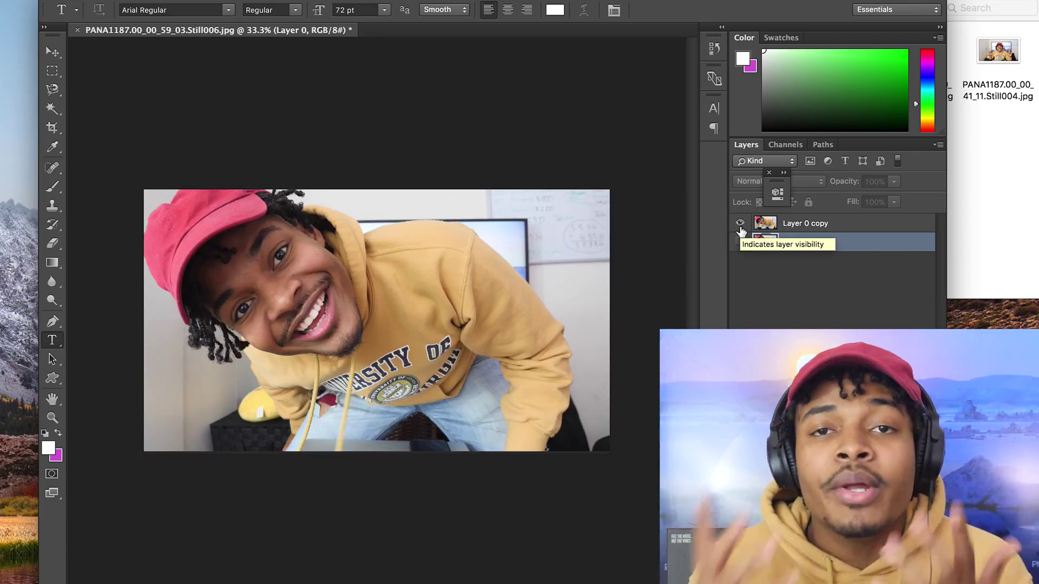
{"action": "scroll", "coordinate": [417, 307], "scroll_direction": "up", "scroll_amount": 2}
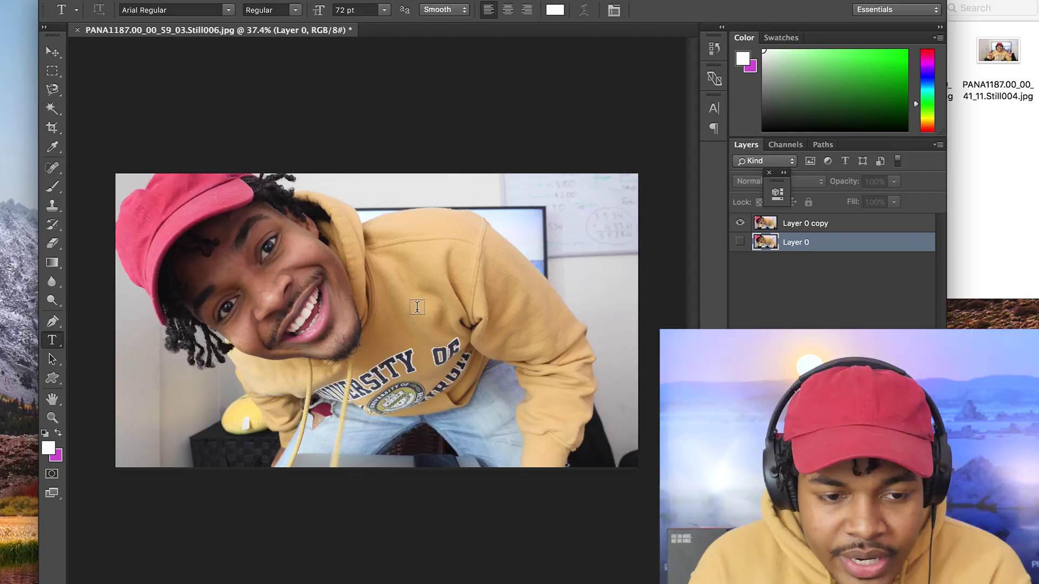
{"action": "scroll", "coordinate": [416, 308], "scroll_direction": "up", "scroll_amount": 1}
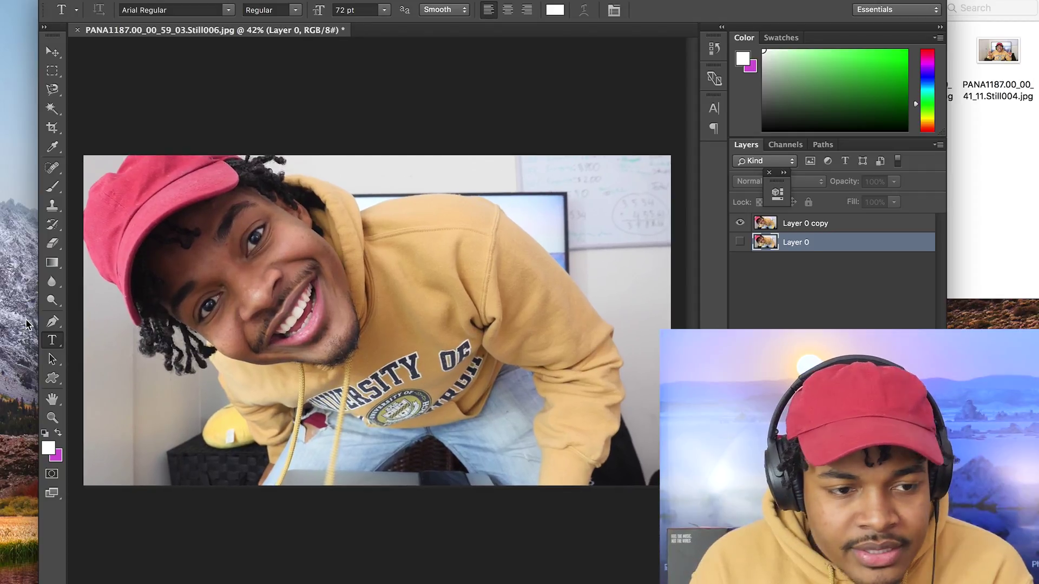
{"action": "left_click", "coordinate": [53, 92]}
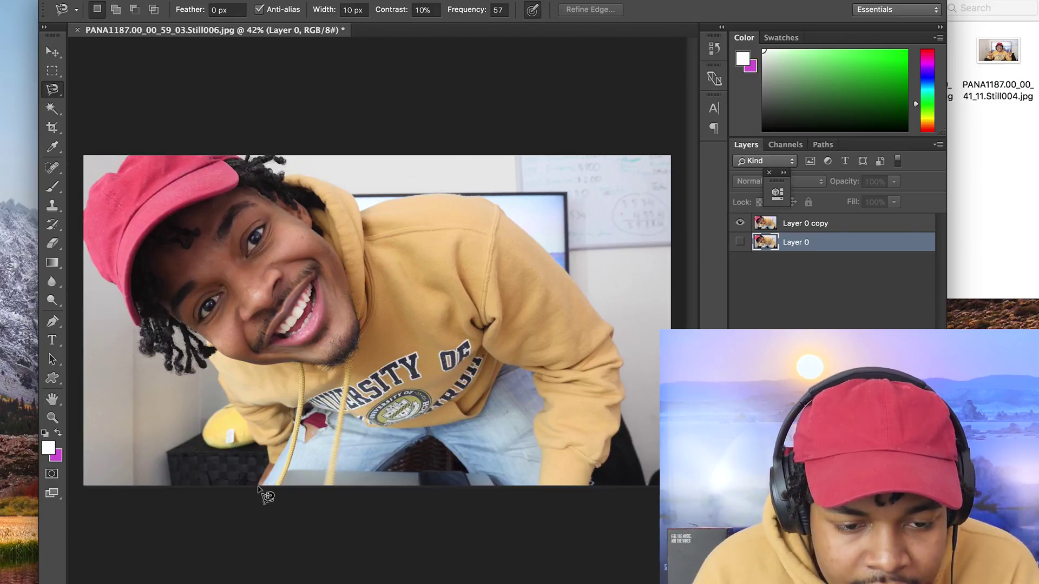
Trace the subject's cap, head and hoodie with the Magnetic Lasso and close the selection
{"action": "scroll", "coordinate": [259, 490], "scroll_direction": "up", "scroll_amount": 5}
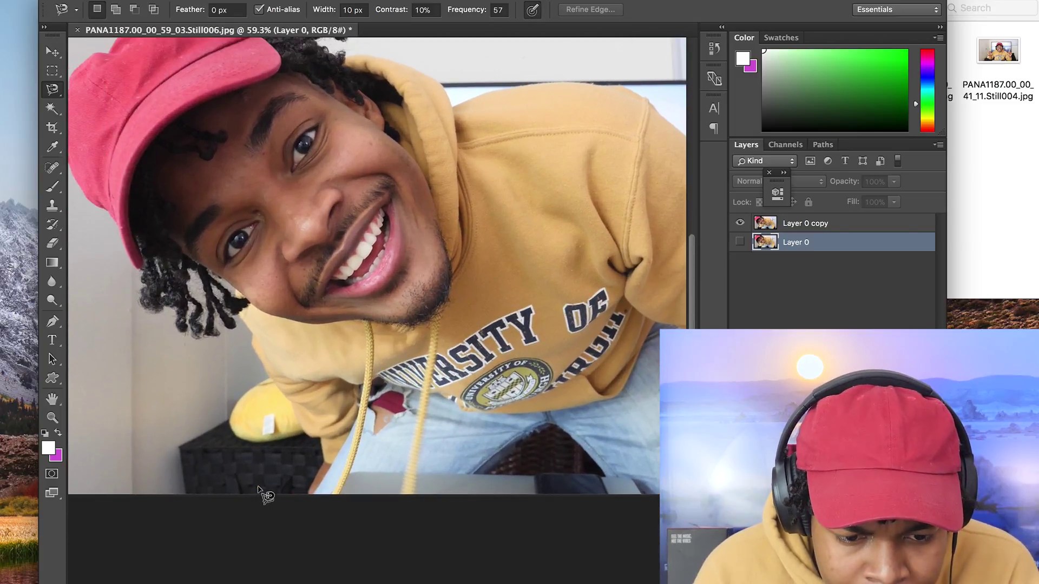
{"action": "left_click", "coordinate": [53, 94]}
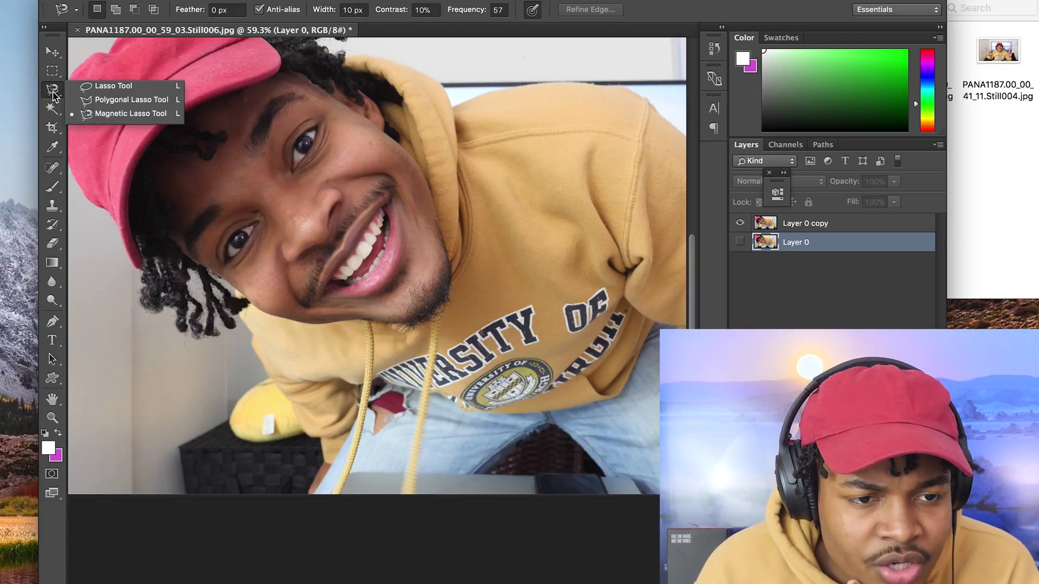
{"action": "left_click", "coordinate": [119, 115]}
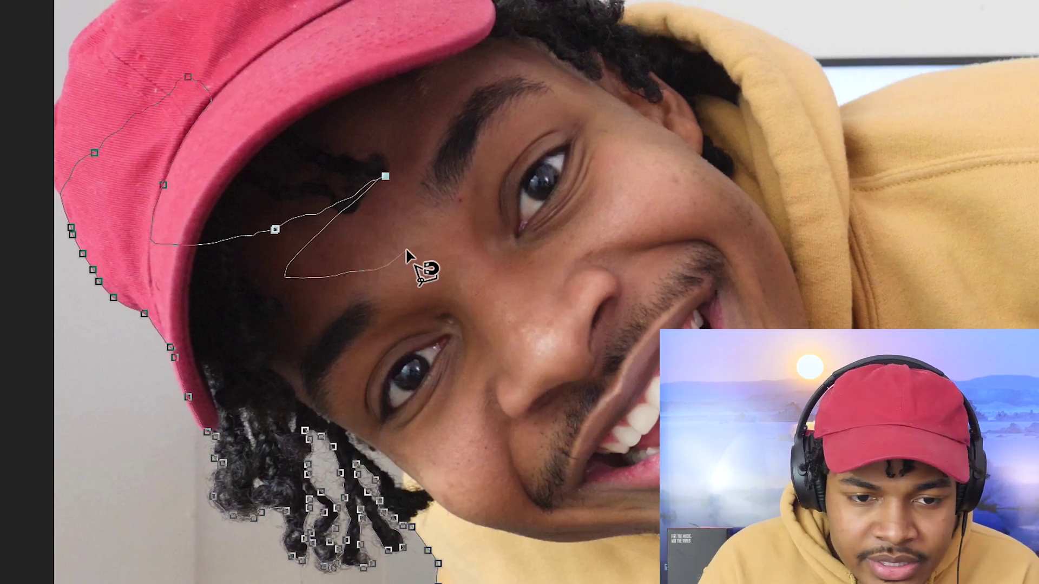
{"action": "key", "text": "BackSpace"}
{"action": "key", "text": "BackSpace"}
{"action": "key", "text": "BackSpace"}
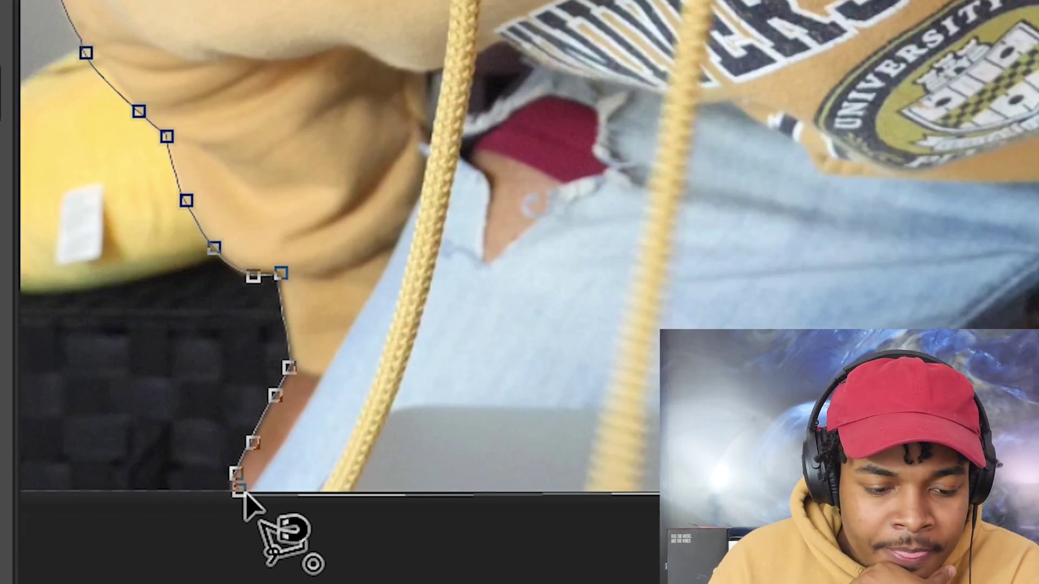
{"action": "left_click", "coordinate": [242, 497]}
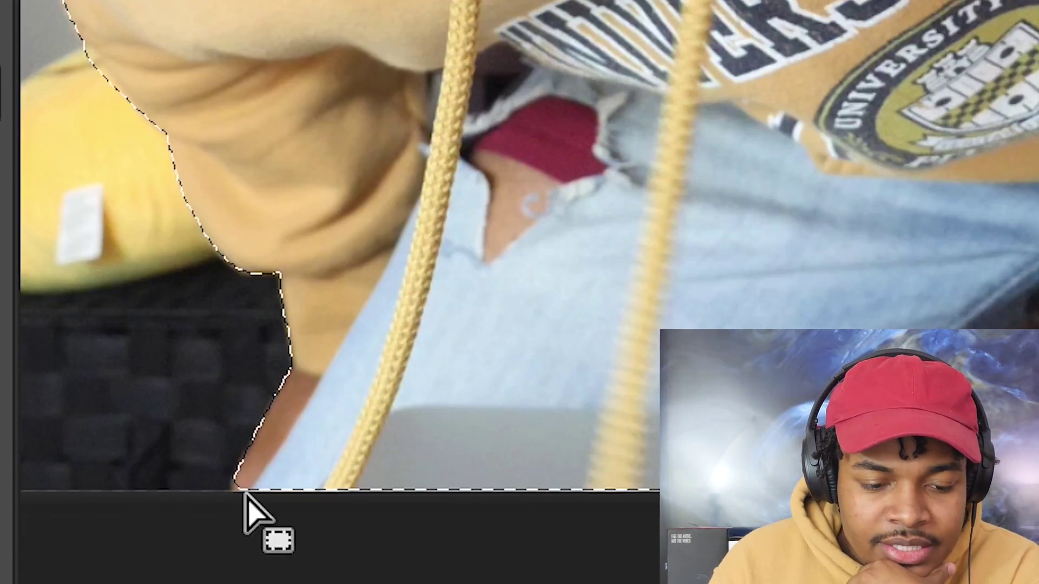
{"action": "key", "text": "super+0"}
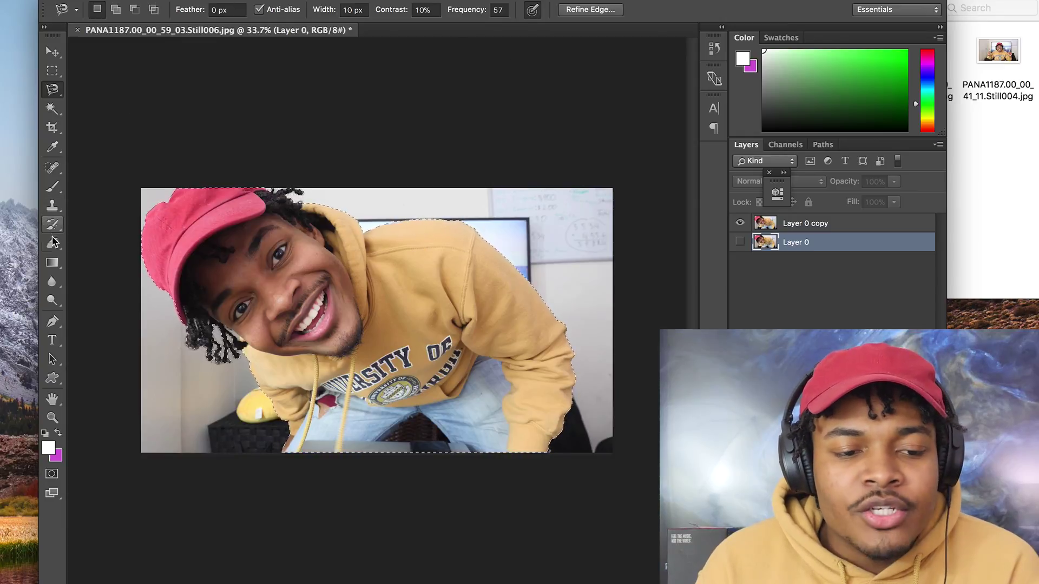
Invert the selection on Layer 0 copy and erase the background around the subject
{"action": "left_click", "coordinate": [53, 244]}
{"action": "left_click", "coordinate": [314, 271]}
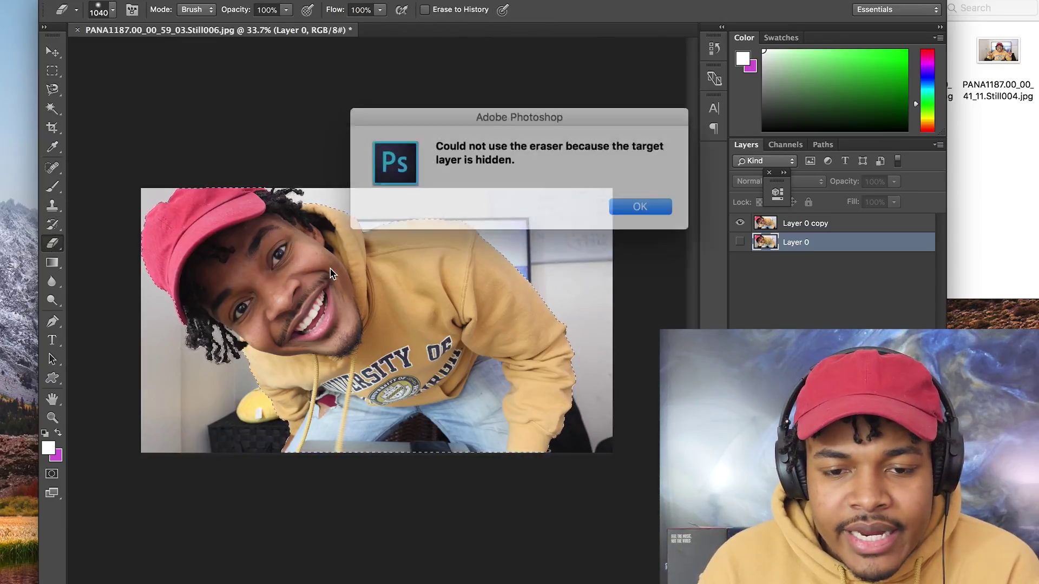
{"action": "left_click", "coordinate": [634, 204]}
{"action": "left_click", "coordinate": [812, 224]}
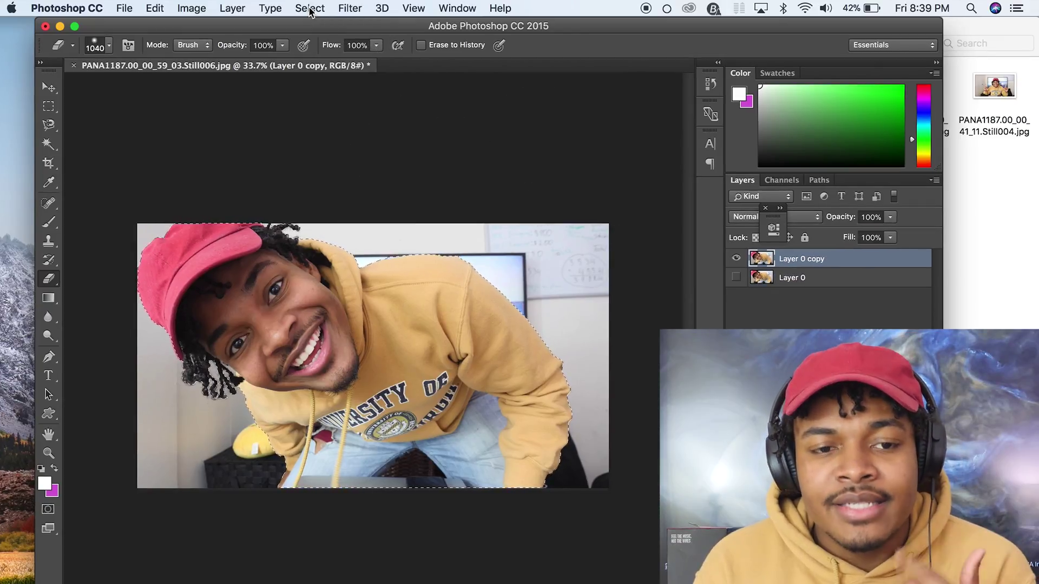
{"action": "left_click", "coordinate": [310, 8]}
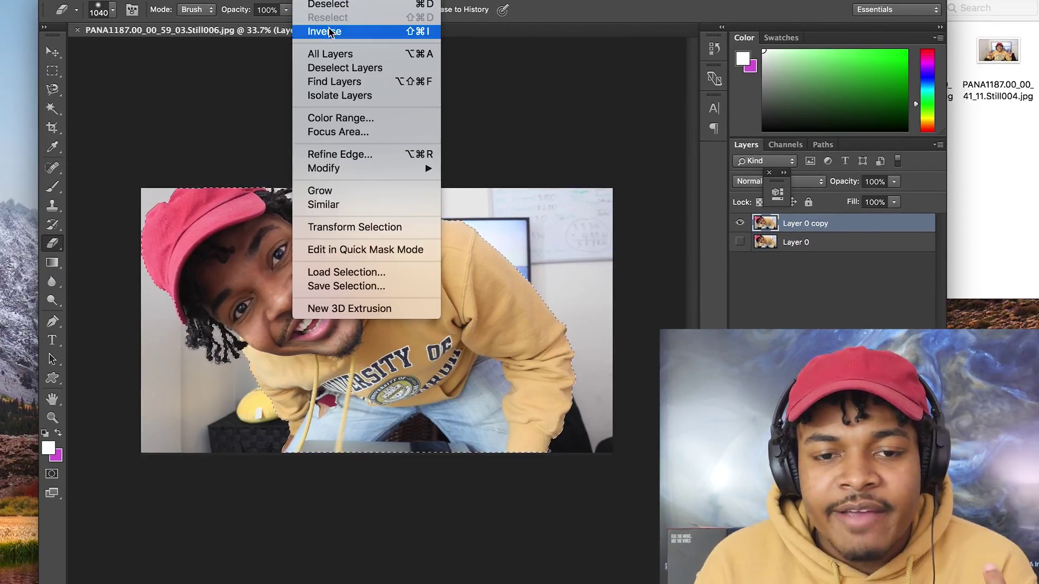
{"action": "left_click", "coordinate": [327, 68]}
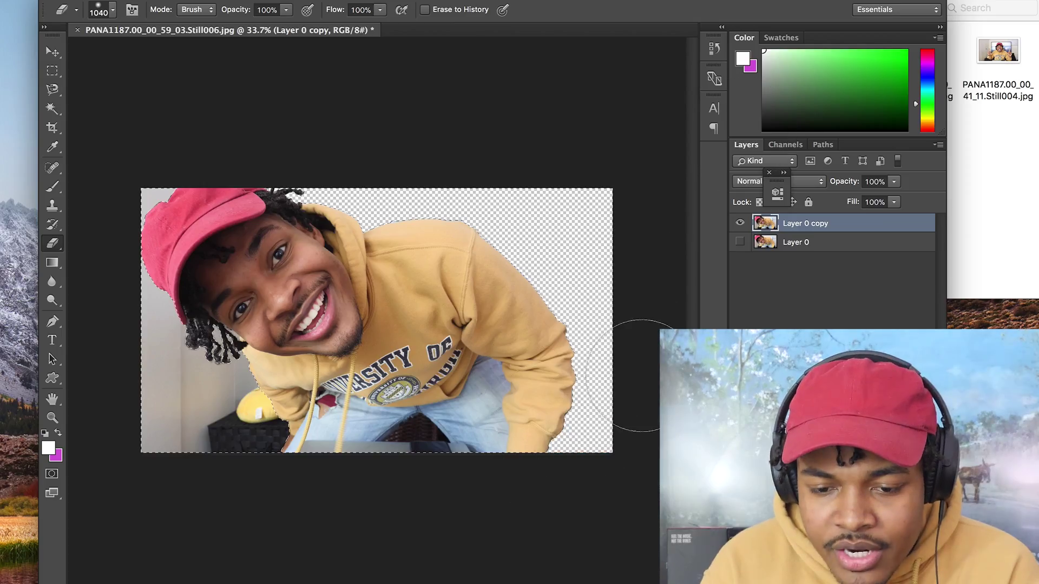
{"action": "mouse_move", "coordinate": [260, 411]}
{"action": "left_mouse_down"}
{"action": "mouse_move", "coordinate": [227, 433]}
{"action": "mouse_move", "coordinate": [70, 464]}
{"action": "mouse_move", "coordinate": [111, 269]}
{"action": "mouse_move", "coordinate": [141, 206]}
{"action": "left_mouse_up"}
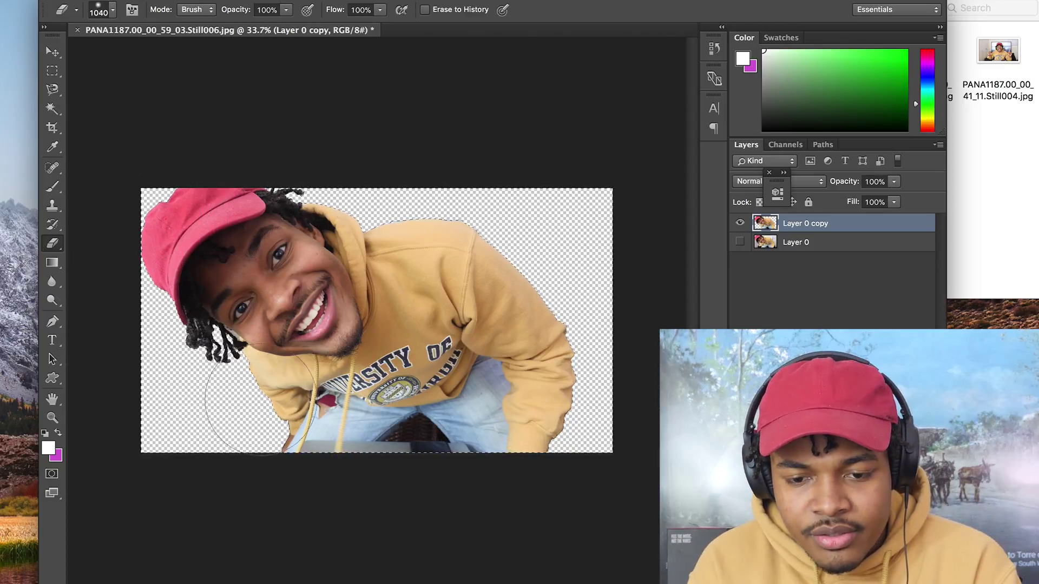
Apply a Gaussian Blur with radius 23.3 to the original photo layer
{"action": "left_click", "coordinate": [327, 5]}
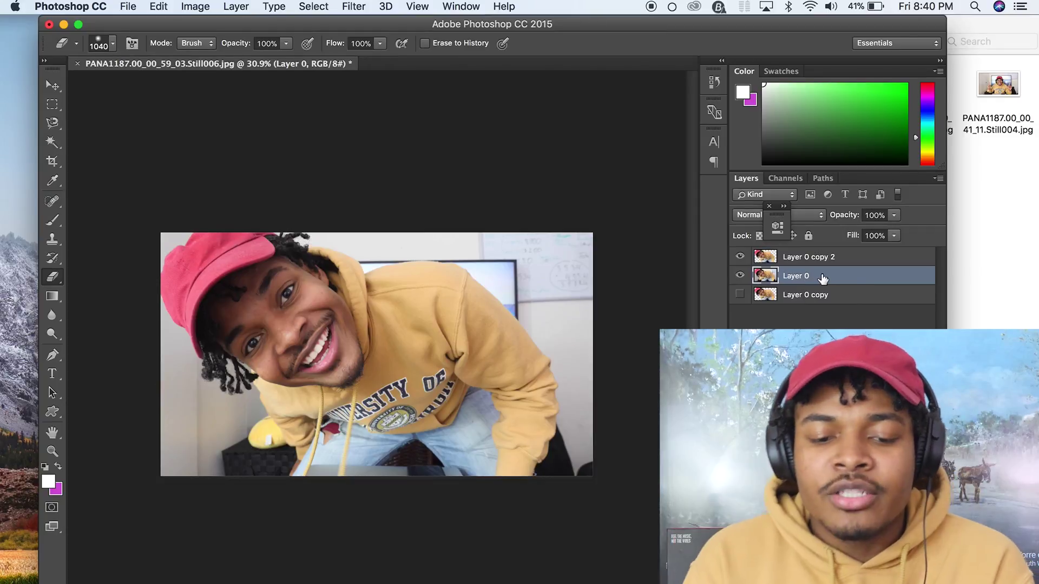
{"action": "left_click", "coordinate": [344, 6]}
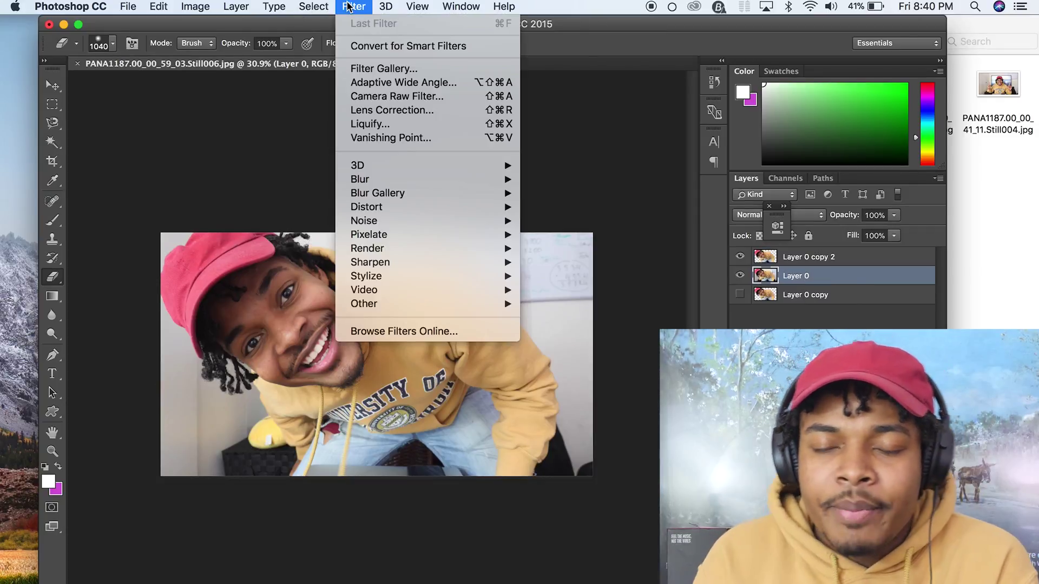
{"action": "mouse_move", "coordinate": [481, 185]}
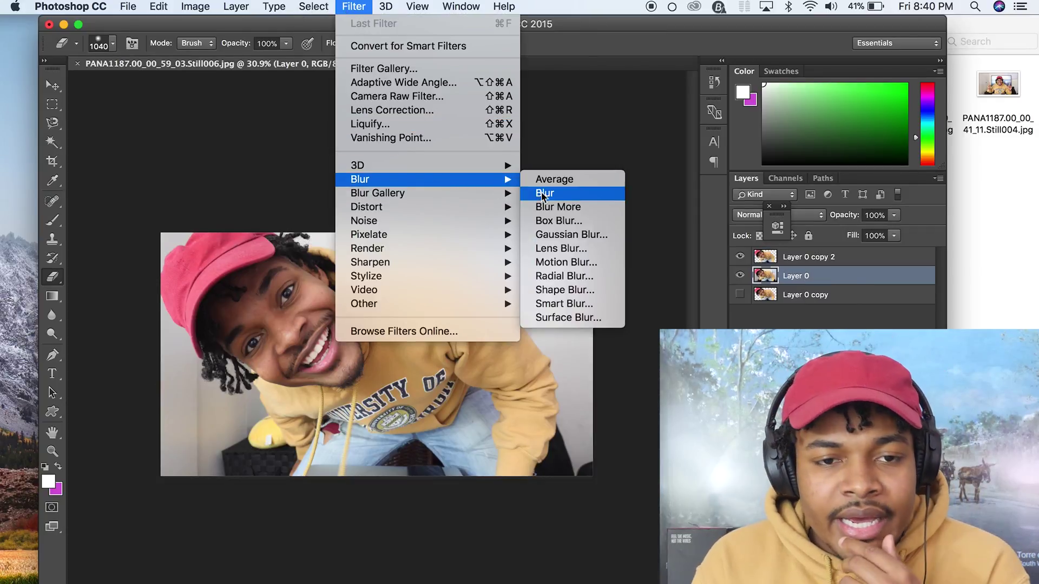
{"action": "left_click", "coordinate": [563, 237]}
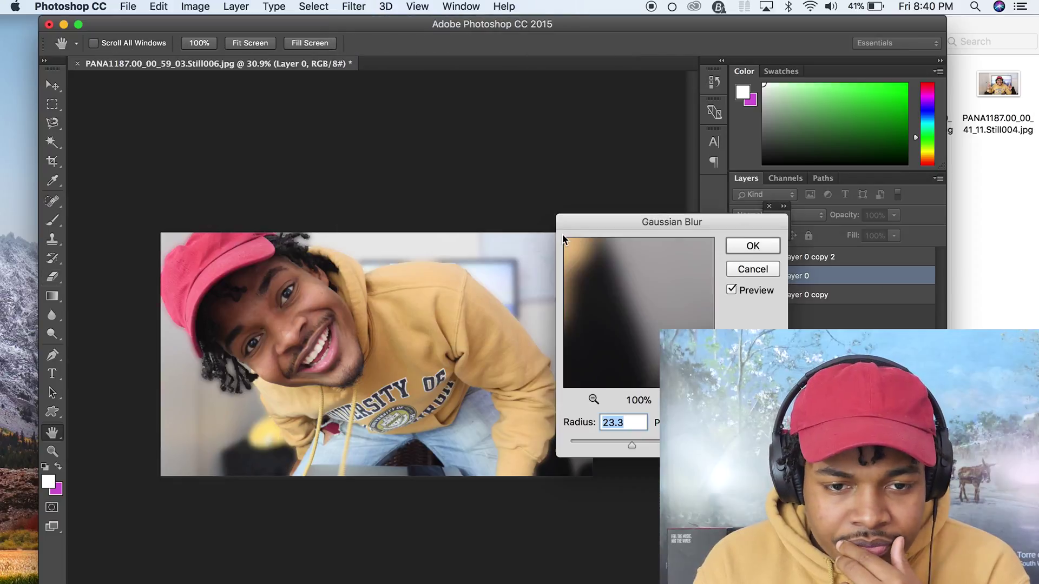
{"action": "left_click", "coordinate": [756, 250]}
{"action": "key", "text": "e"}
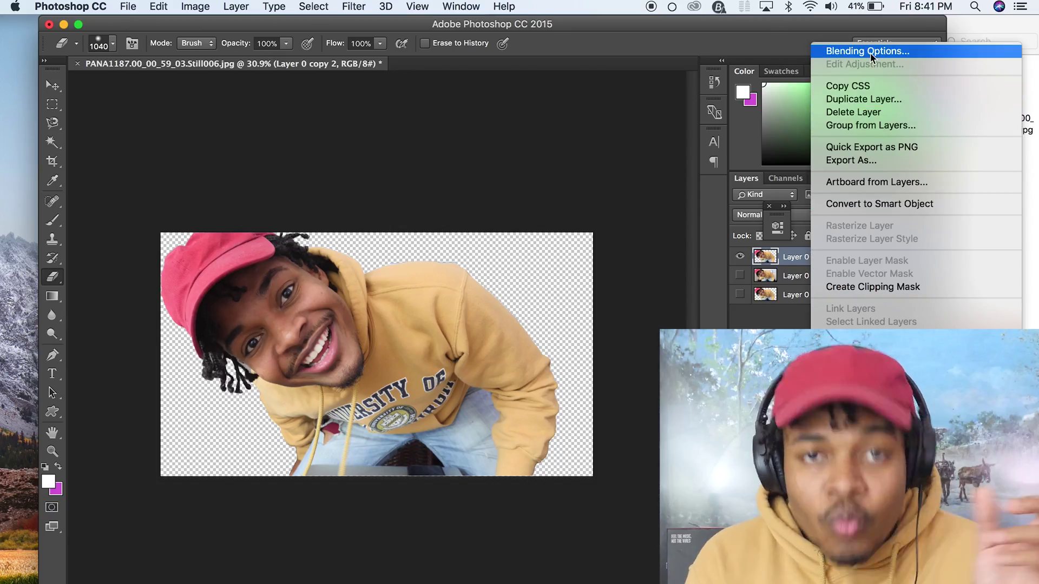
{"action": "left_click", "coordinate": [872, 58]}
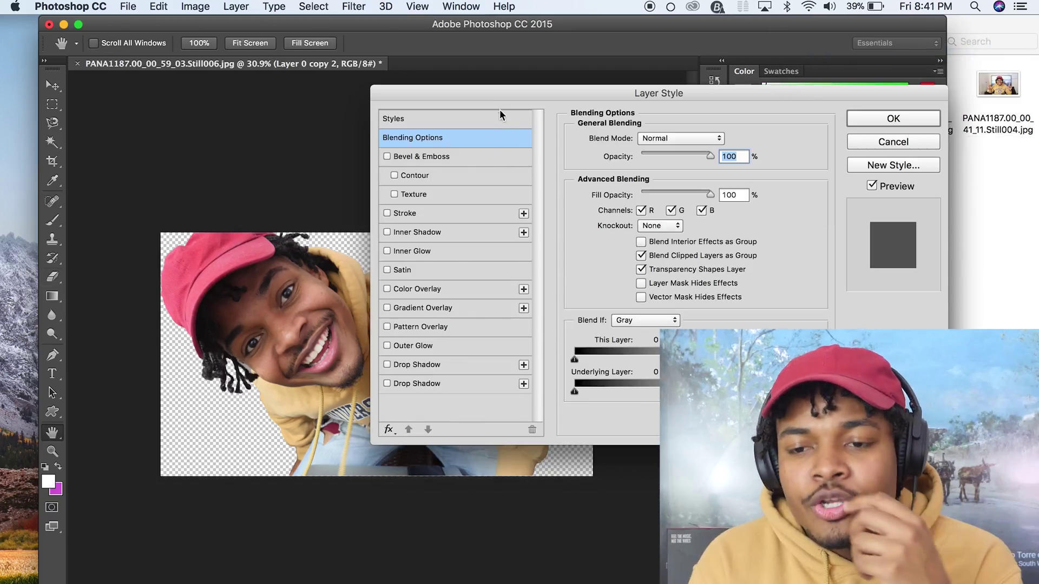
{"action": "left_click_drag", "start_coordinate": [501, 99], "coordinate": [640, 62]}
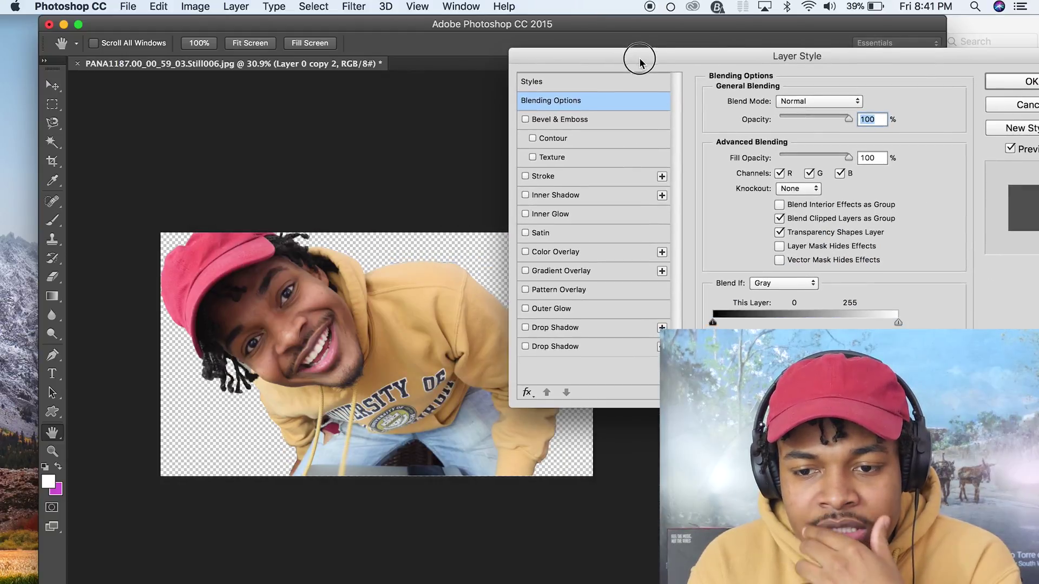
{"action": "left_click", "coordinate": [526, 177]}
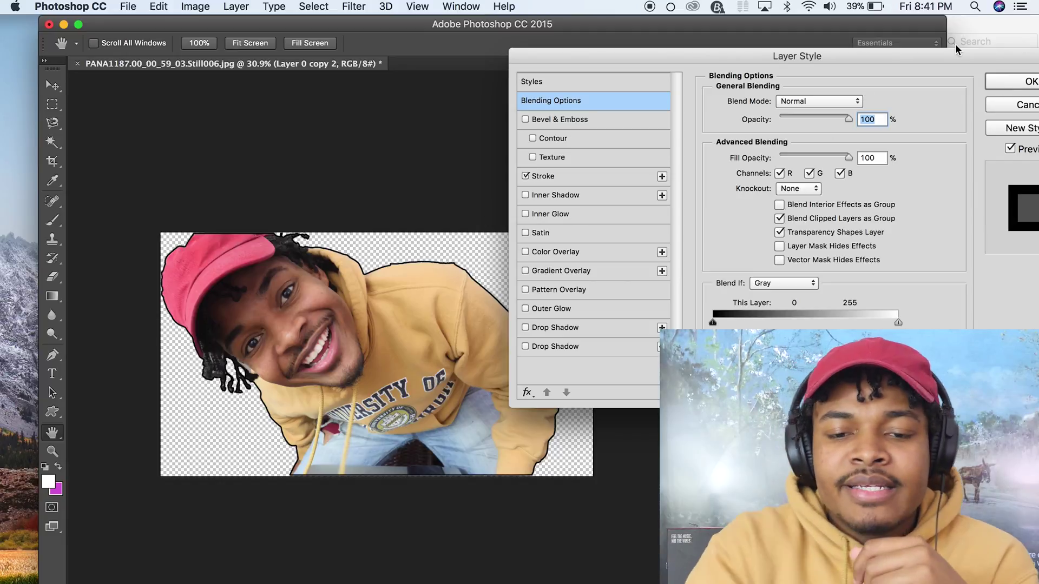
{"action": "left_click_drag", "start_coordinate": [954, 58], "coordinate": [798, 153]}
{"action": "left_click", "coordinate": [901, 199]}
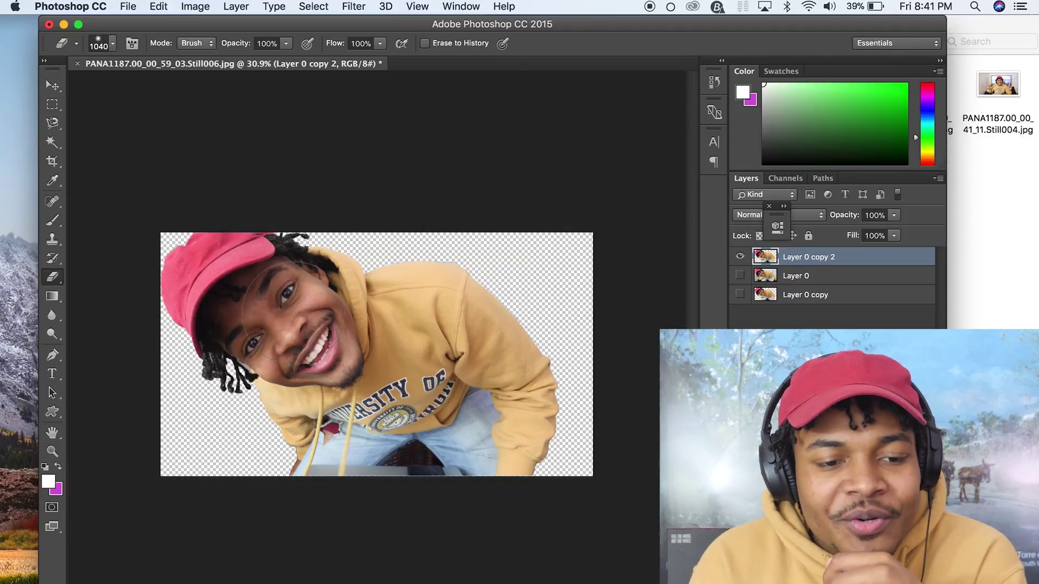
{"action": "key", "text": "super+0"}
{"action": "key", "text": "super+plus"}
{"action": "key", "text": "super+plus"}
{"action": "key", "text": "super+plus"}
{"action": "key", "text": "super+minus"}
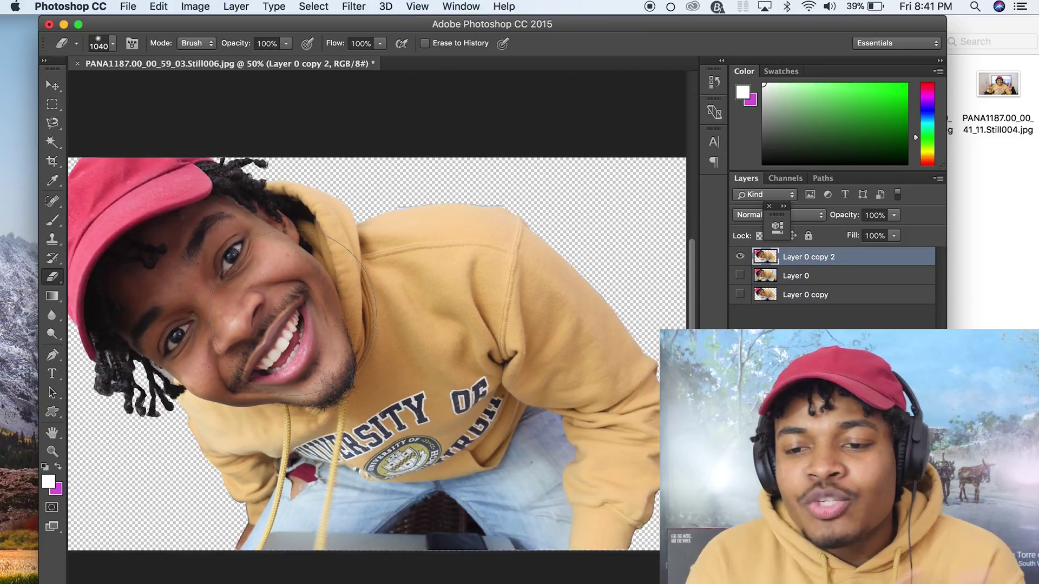
{"action": "scroll", "coordinate": [293, 312], "scroll_direction": "left", "scroll_amount": 3}
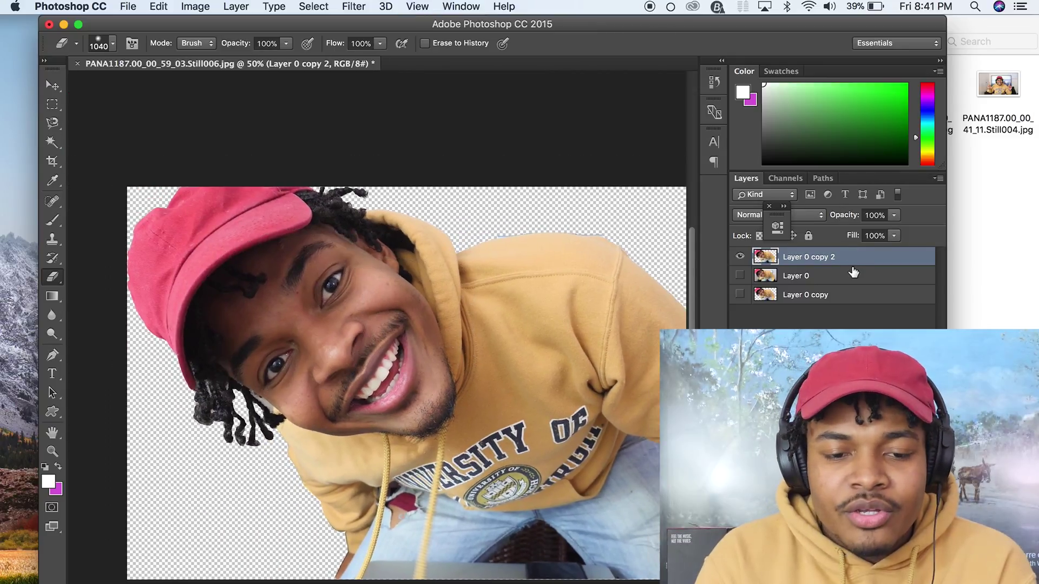
{"action": "right_click", "coordinate": [838, 258]}
Add a Stroke layer style to the cutout, 46 px, positioned Outside
{"action": "left_click", "coordinate": [745, 54]}
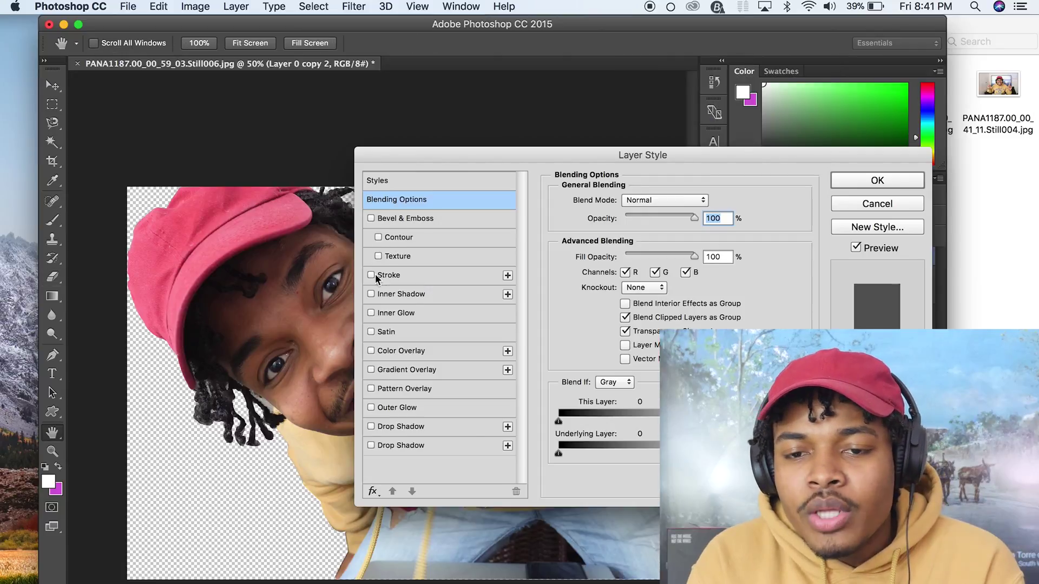
{"action": "left_click", "coordinate": [371, 275]}
{"action": "left_click_drag", "start_coordinate": [445, 154], "coordinate": [567, 67]}
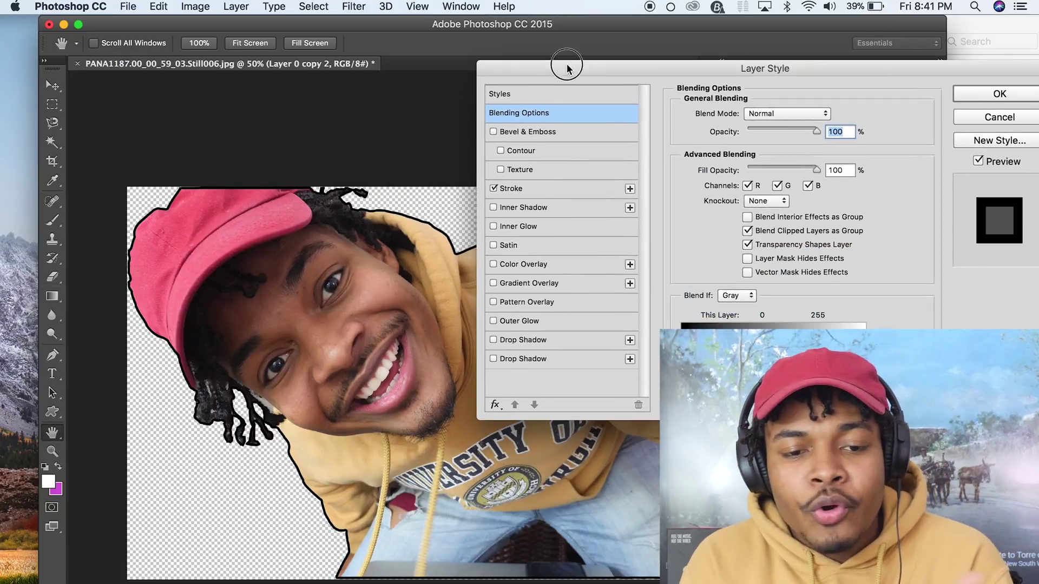
{"action": "left_click", "coordinate": [544, 188]}
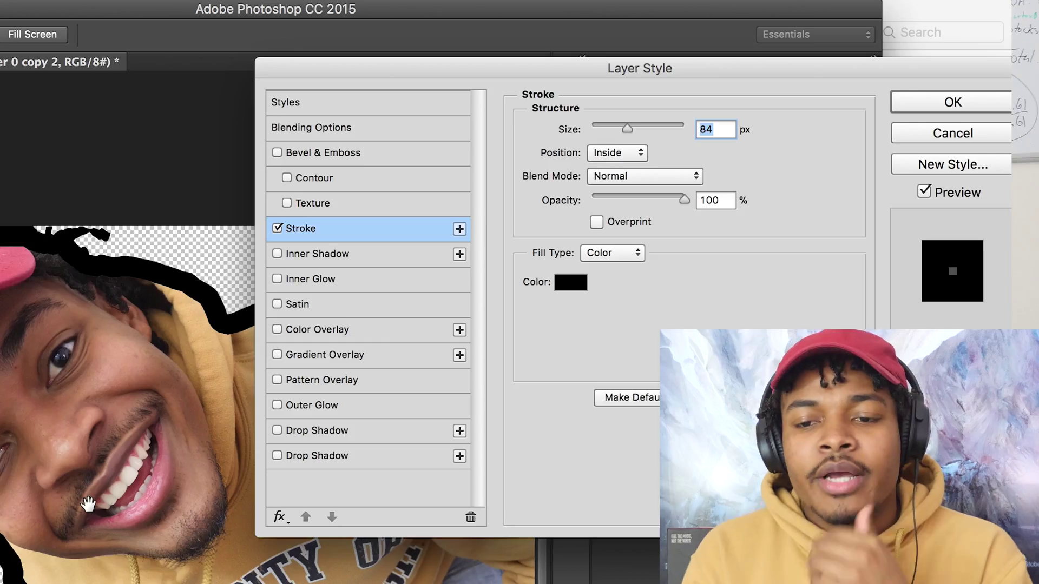
{"action": "left_click", "coordinate": [614, 127]}
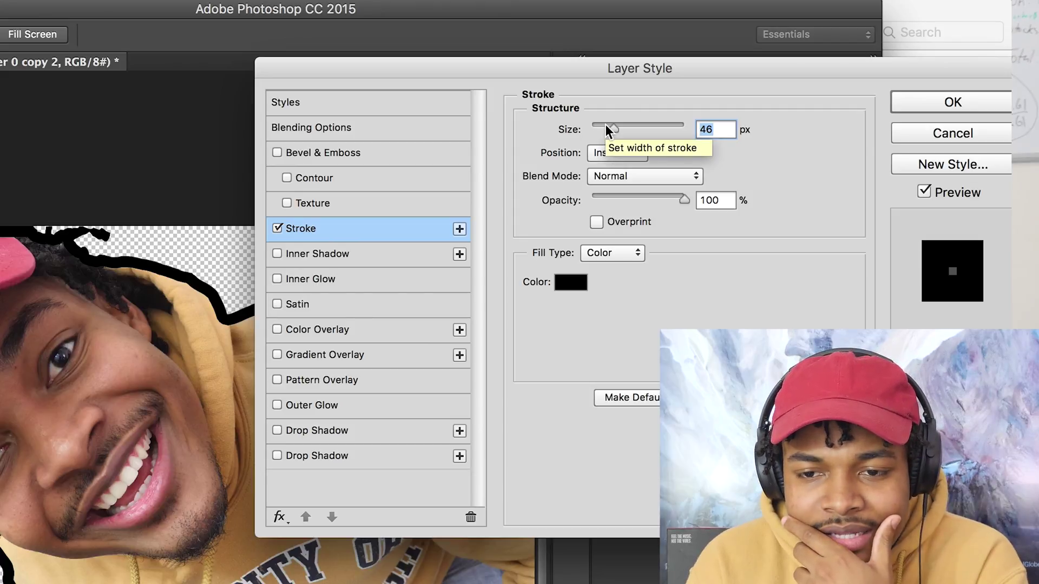
{"action": "left_click", "coordinate": [615, 154]}
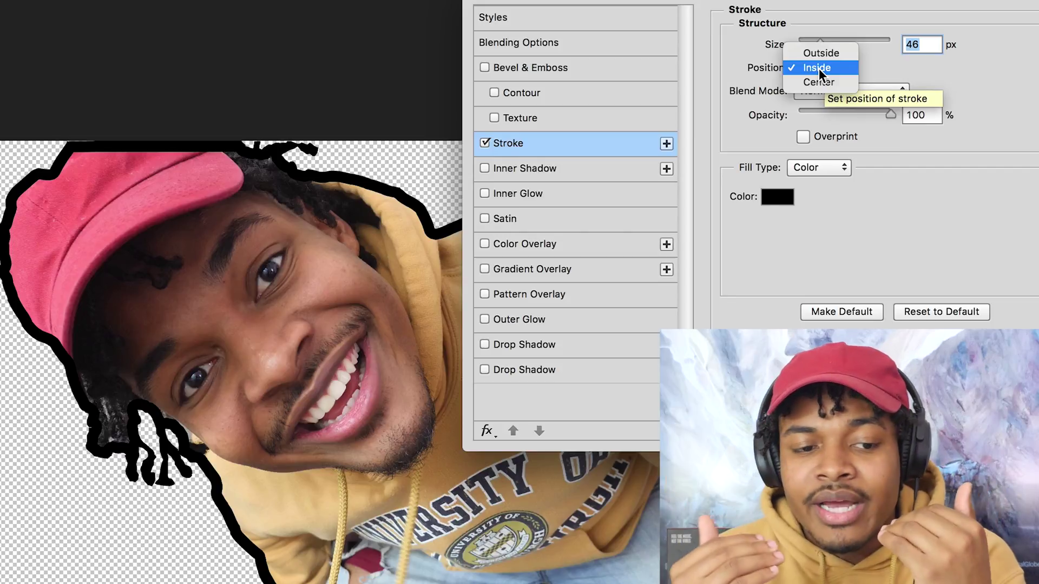
{"action": "left_click", "coordinate": [821, 53]}
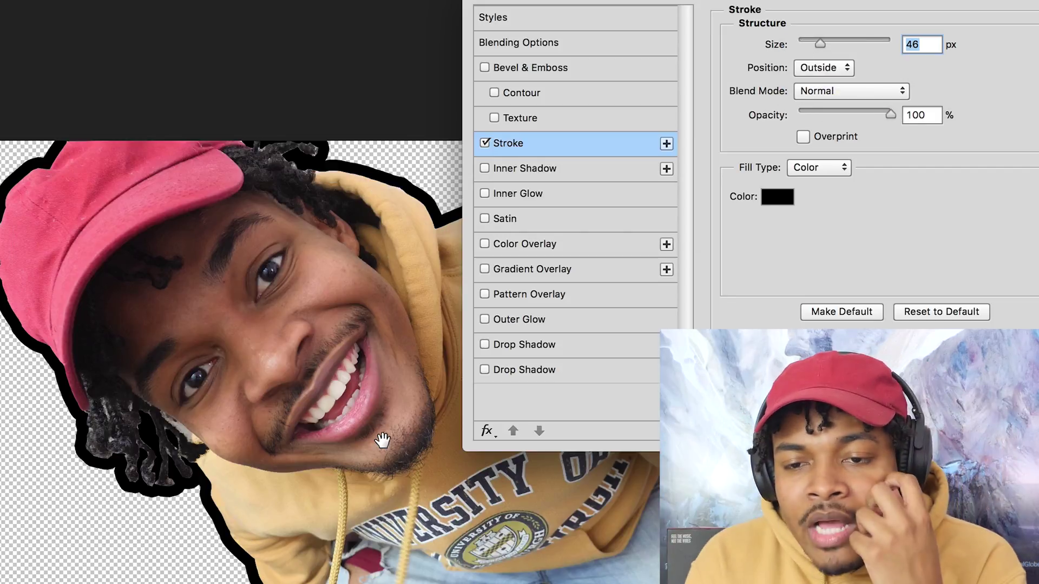
Set the stroke colour to white and apply the effect
{"action": "left_click", "coordinate": [775, 194]}
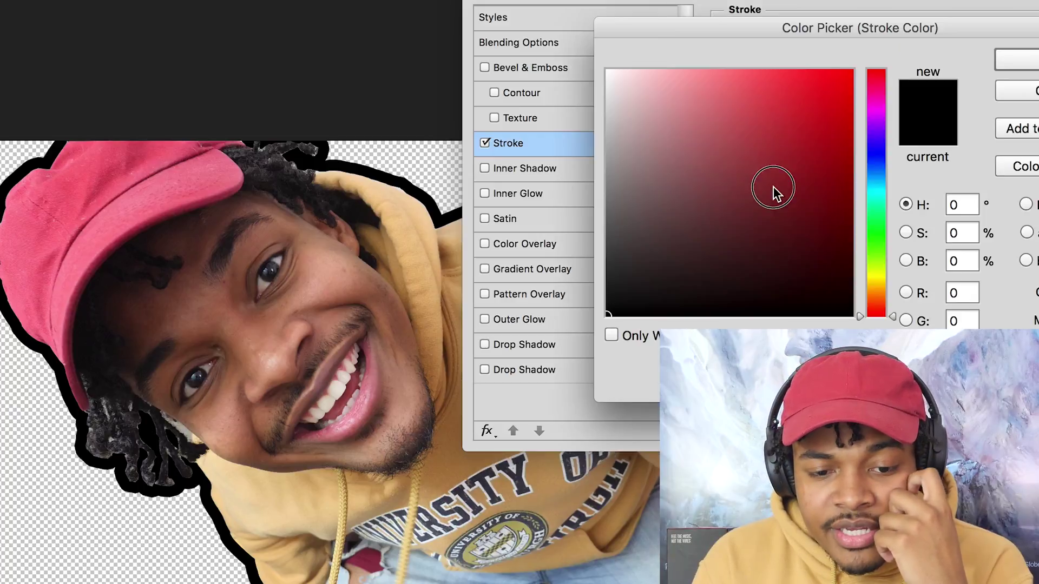
{"action": "left_click_drag", "start_coordinate": [659, 123], "coordinate": [606, 71]}
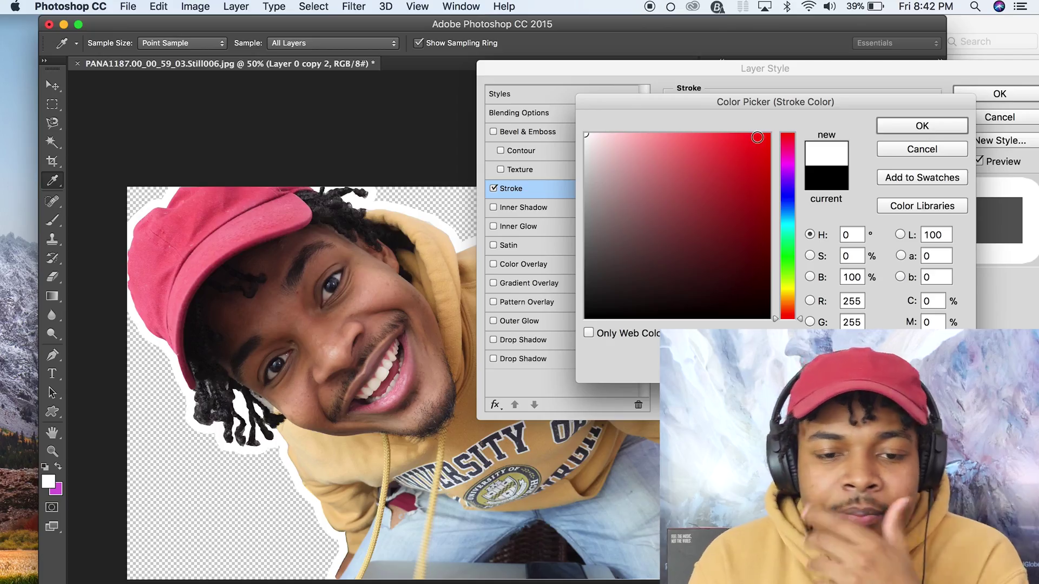
{"action": "mouse_move", "coordinate": [757, 137]}
{"action": "left_mouse_down"}
{"action": "mouse_move", "coordinate": [580, 364]}
{"action": "mouse_move", "coordinate": [538, 386]}
{"action": "mouse_move", "coordinate": [659, 287]}
{"action": "mouse_move", "coordinate": [575, 111]}
{"action": "left_mouse_up"}
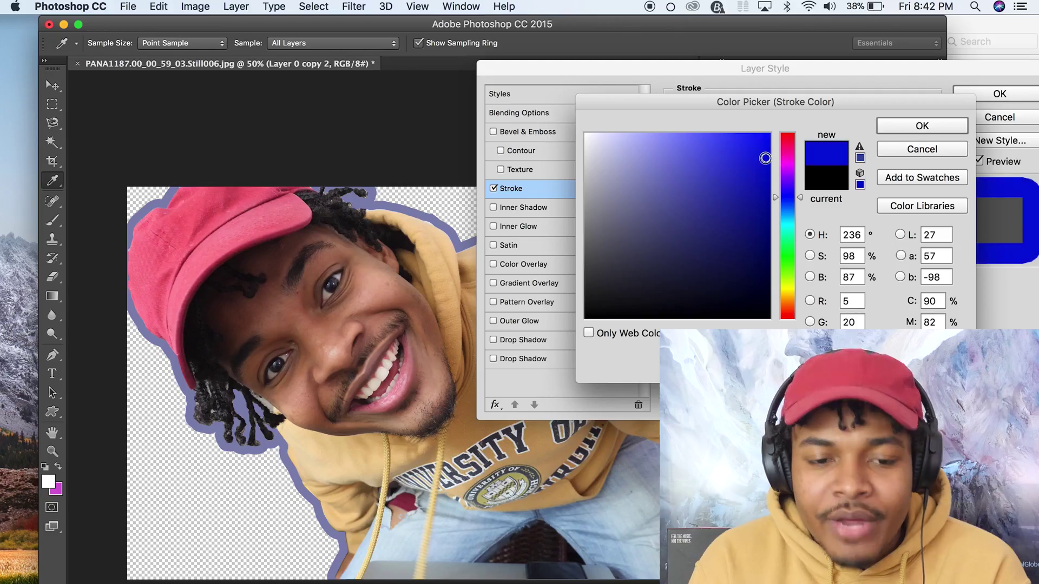
{"action": "mouse_move", "coordinate": [764, 158]}
{"action": "left_mouse_down"}
{"action": "mouse_move", "coordinate": [665, 271]}
{"action": "mouse_move", "coordinate": [642, 257]}
{"action": "left_mouse_up"}
{"action": "left_click_drag", "start_coordinate": [613, 137], "coordinate": [584, 133]}
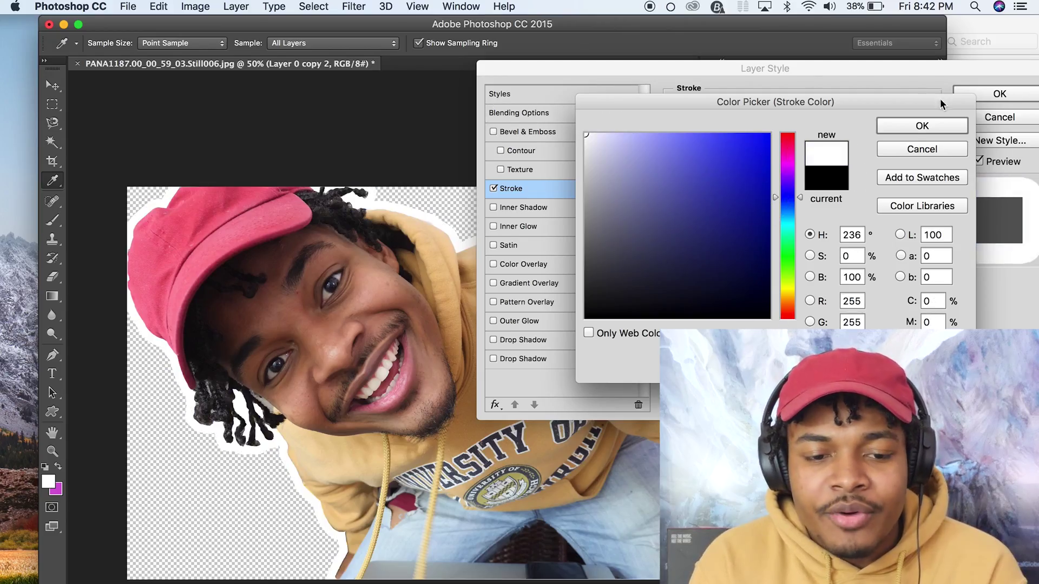
{"action": "left_click", "coordinate": [922, 127]}
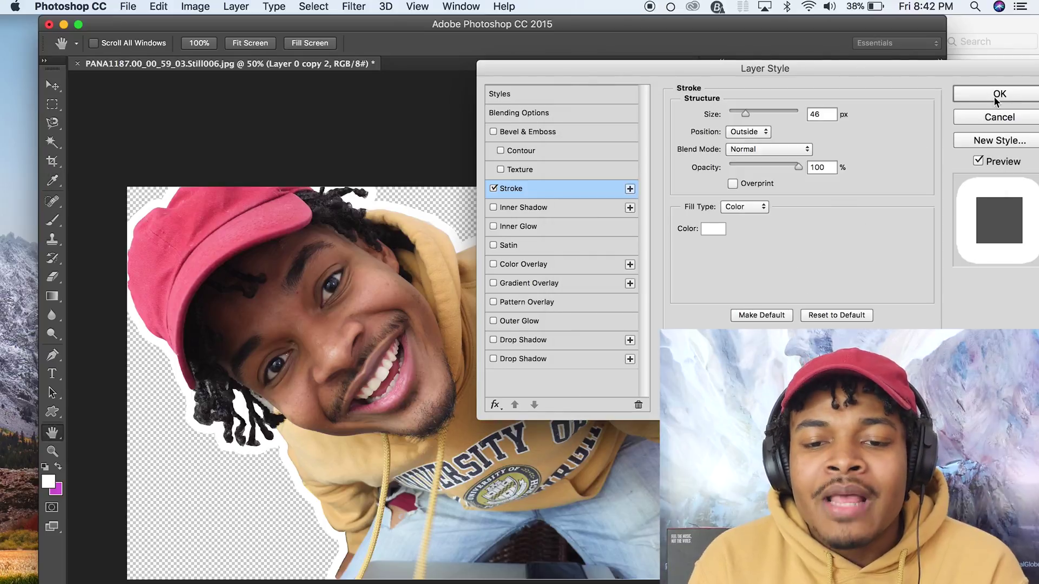
{"action": "left_click", "coordinate": [997, 95]}
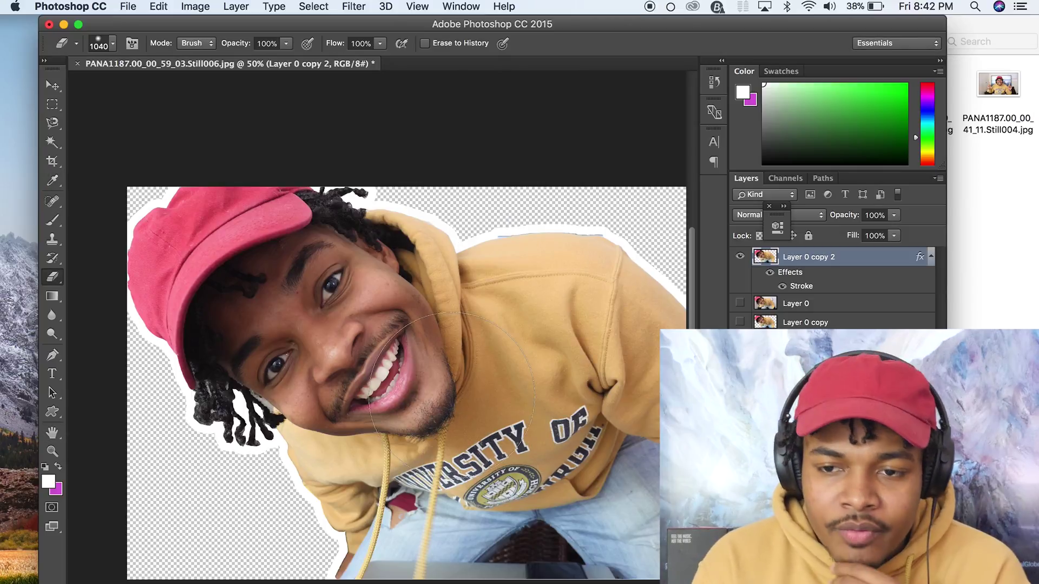
Boost the cutout photo's contrast with an S-shaped Curves adjustment, then add a new empty layer
{"action": "key", "text": "super+0"}
{"action": "right_click", "coordinate": [816, 257]}
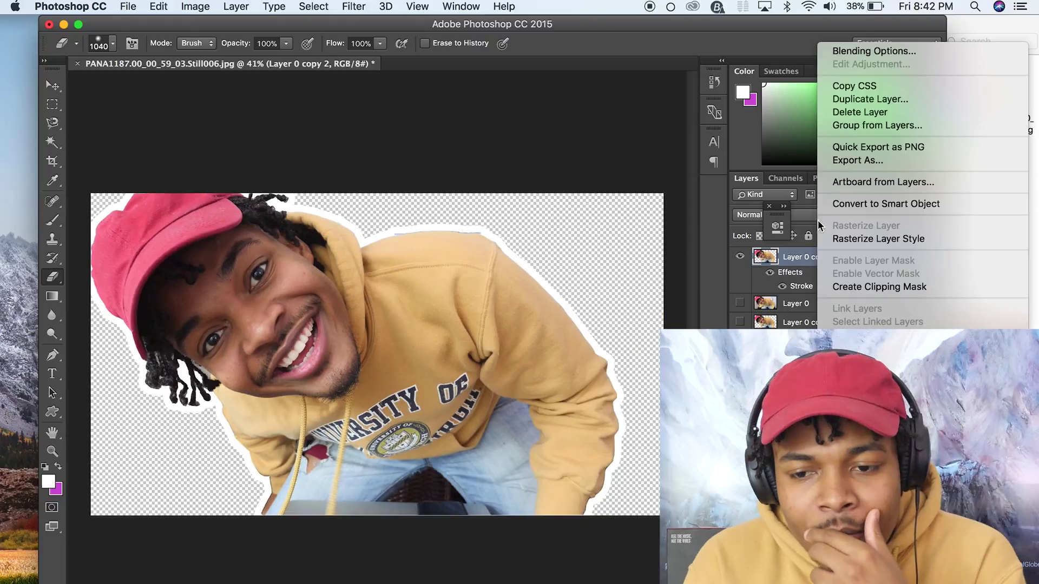
{"action": "left_click", "coordinate": [776, 300]}
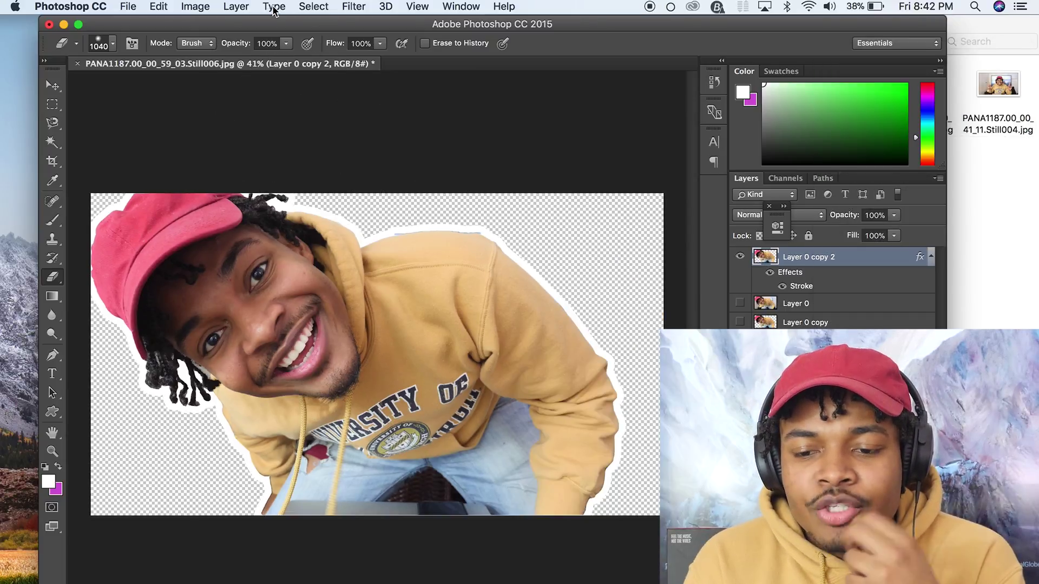
{"action": "left_click", "coordinate": [194, 7]}
{"action": "mouse_move", "coordinate": [220, 44]}
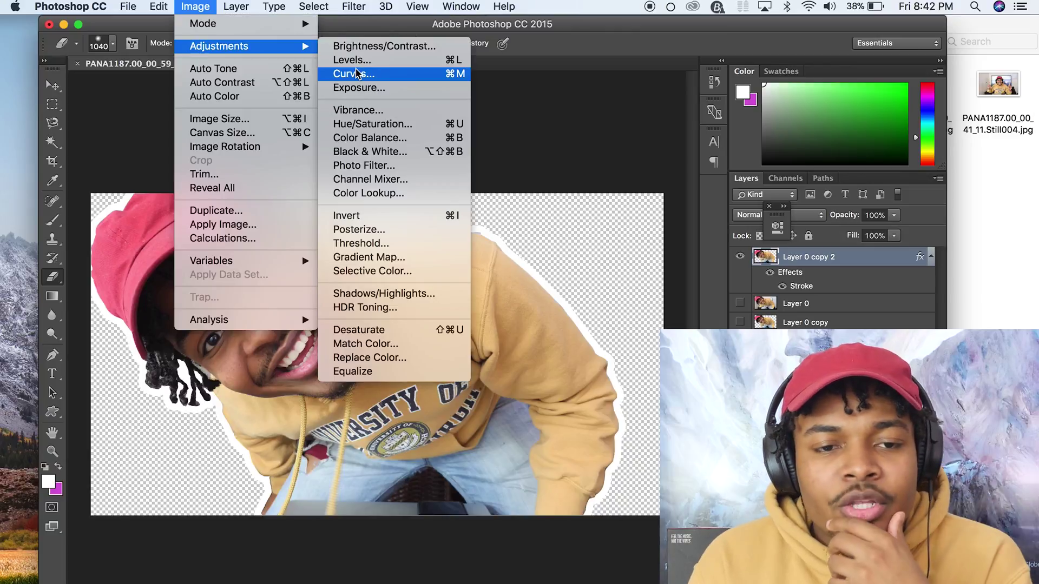
{"action": "left_click", "coordinate": [419, 72]}
{"action": "left_click_drag", "start_coordinate": [699, 101], "coordinate": [795, 79]}
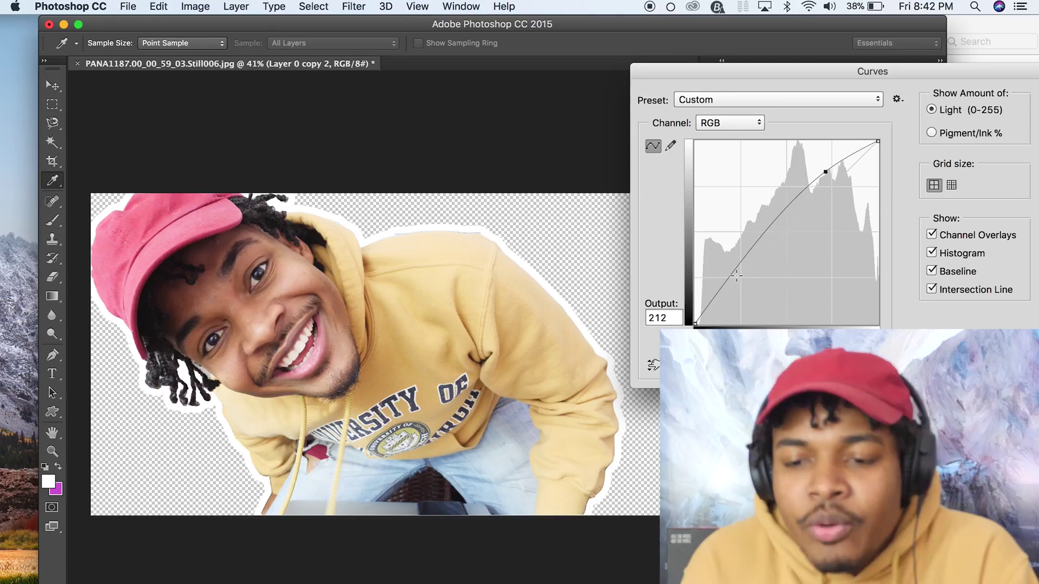
{"action": "left_click_drag", "start_coordinate": [735, 269], "coordinate": [743, 282]}
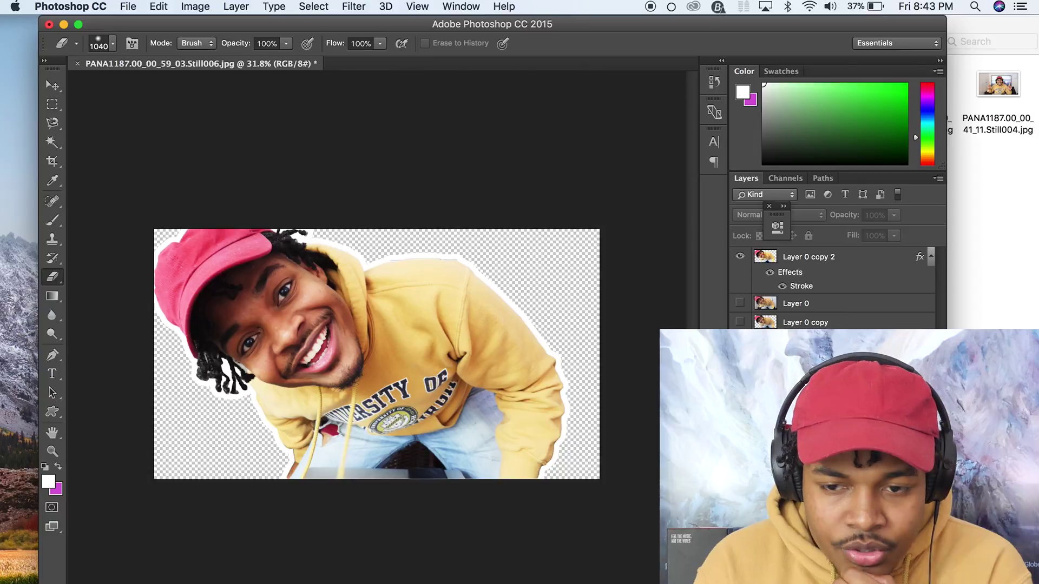
{"action": "key", "text": "super+shift+alt+n"}
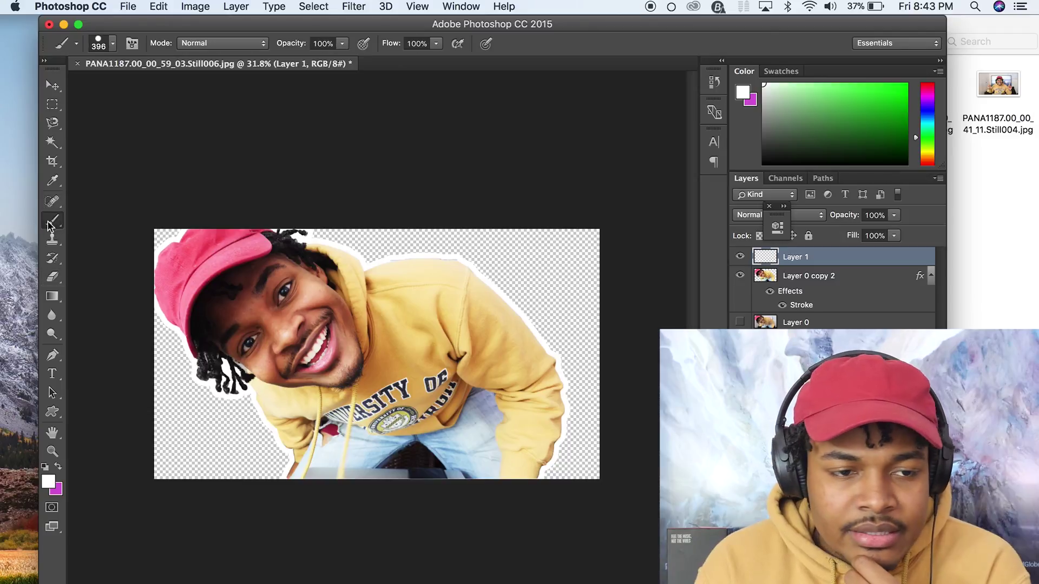
Paint the new Layer 1 solid magenta and move it beneath Layer 0 copy 2
{"action": "left_click", "coordinate": [58, 467]}
{"action": "mouse_move", "coordinate": [205, 309]}
{"action": "left_mouse_down"}
{"action": "mouse_move", "coordinate": [127, 506]}
{"action": "mouse_move", "coordinate": [271, 260]}
{"action": "mouse_move", "coordinate": [97, 388]}
{"action": "mouse_move", "coordinate": [209, 200]}
{"action": "left_mouse_up"}
{"action": "mouse_move", "coordinate": [202, 393]}
{"action": "left_mouse_down"}
{"action": "mouse_move", "coordinate": [234, 496]}
{"action": "mouse_move", "coordinate": [327, 253]}
{"action": "mouse_move", "coordinate": [608, 163]}
{"action": "mouse_move", "coordinate": [318, 496]}
{"action": "mouse_move", "coordinate": [476, 411]}
{"action": "mouse_move", "coordinate": [587, 374]}
{"action": "mouse_move", "coordinate": [572, 485]}
{"action": "left_mouse_up"}
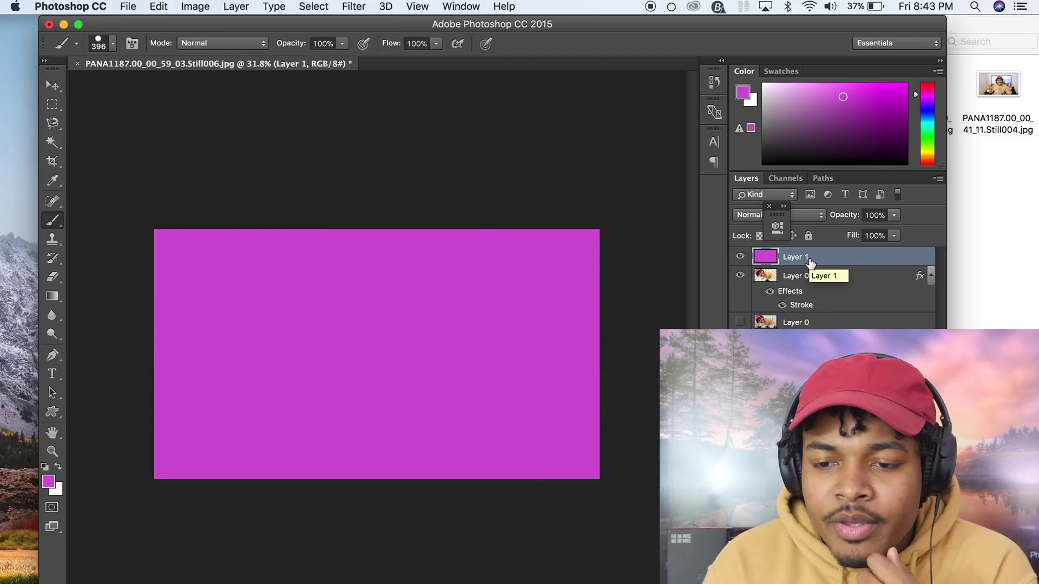
{"action": "left_click_drag", "start_coordinate": [810, 262], "coordinate": [811, 314]}
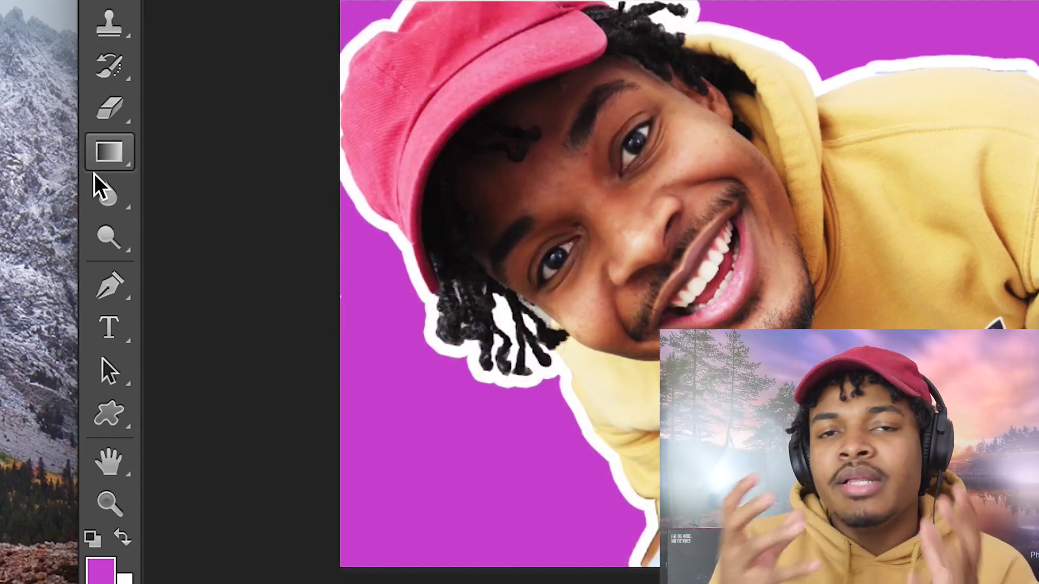
Add a 'Thumbnails' type layer on top and enlarge it with Free Transform (Cmd+T)
{"action": "left_click", "coordinate": [107, 327]}
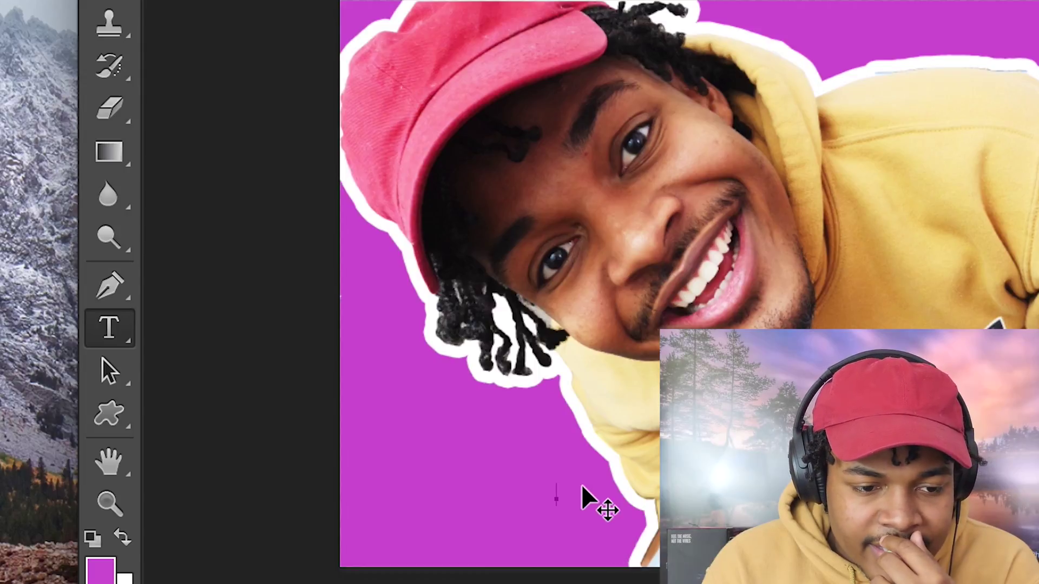
{"action": "left_click", "coordinate": [159, 6]}
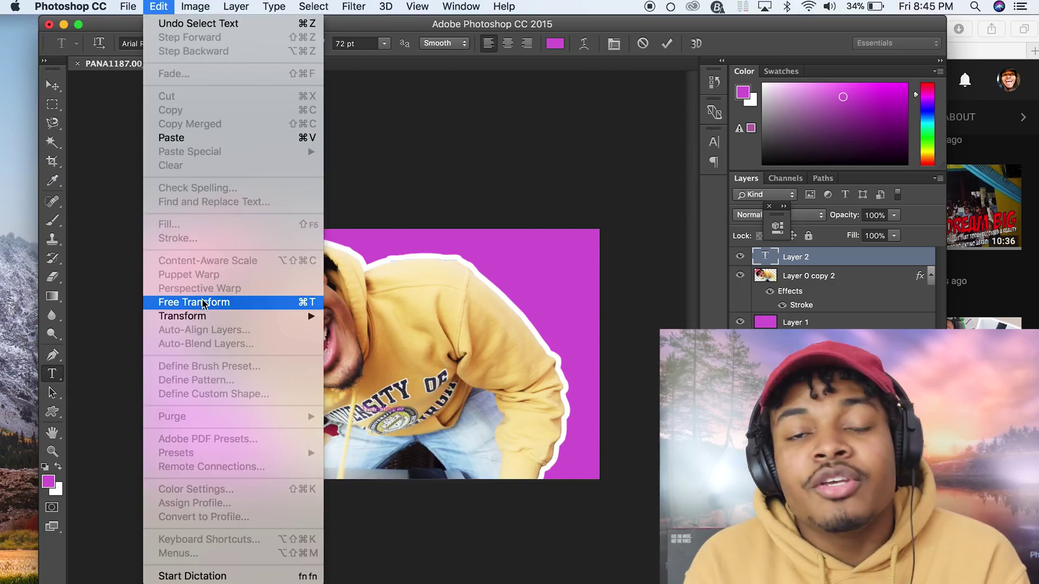
{"action": "left_click", "coordinate": [451, 394]}
{"action": "key", "text": "super+t"}
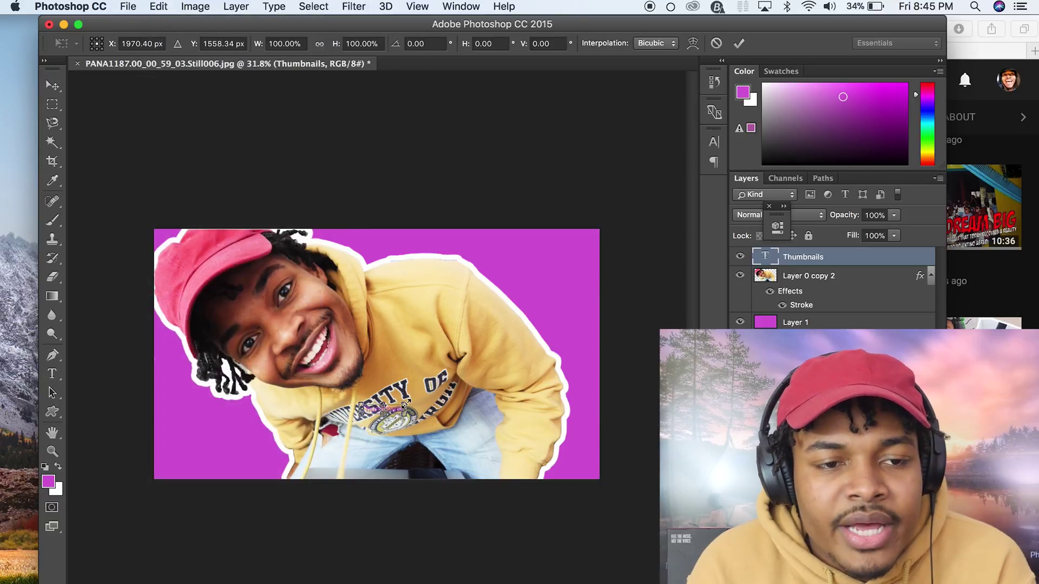
{"action": "left_click_drag", "start_coordinate": [426, 388], "coordinate": [464, 334]}
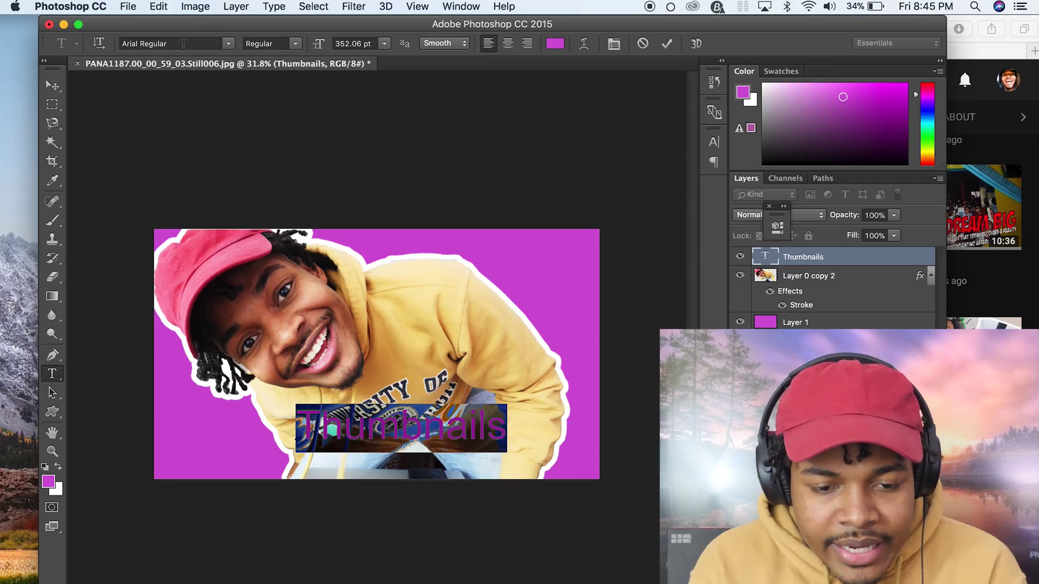
Switch the 352.06 pt magenta Thumbnails text to the BadaBoom BB Regular font
{"action": "left_click", "coordinate": [183, 44]}
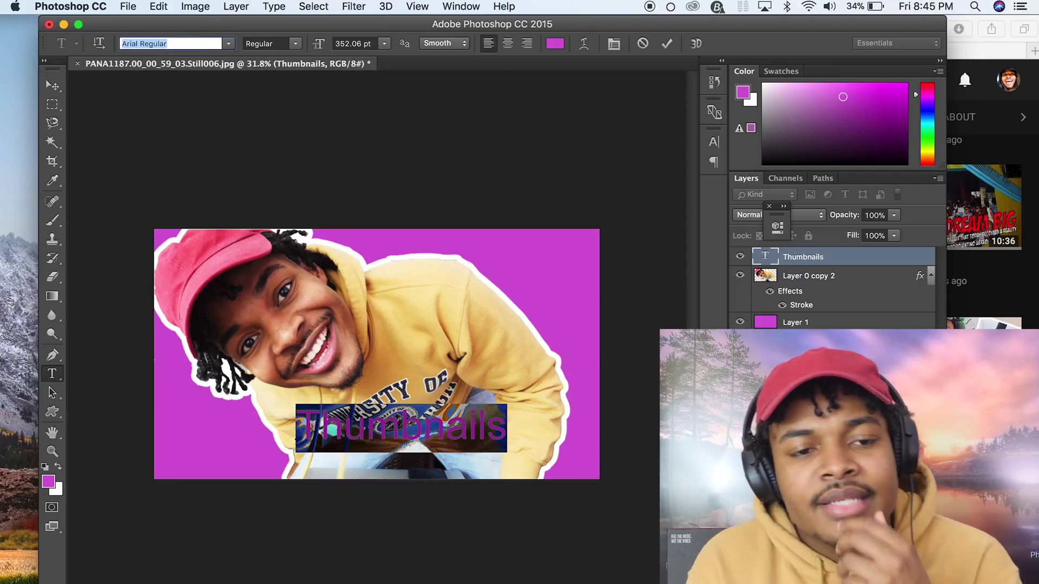
{"action": "type", "text": "bb"}
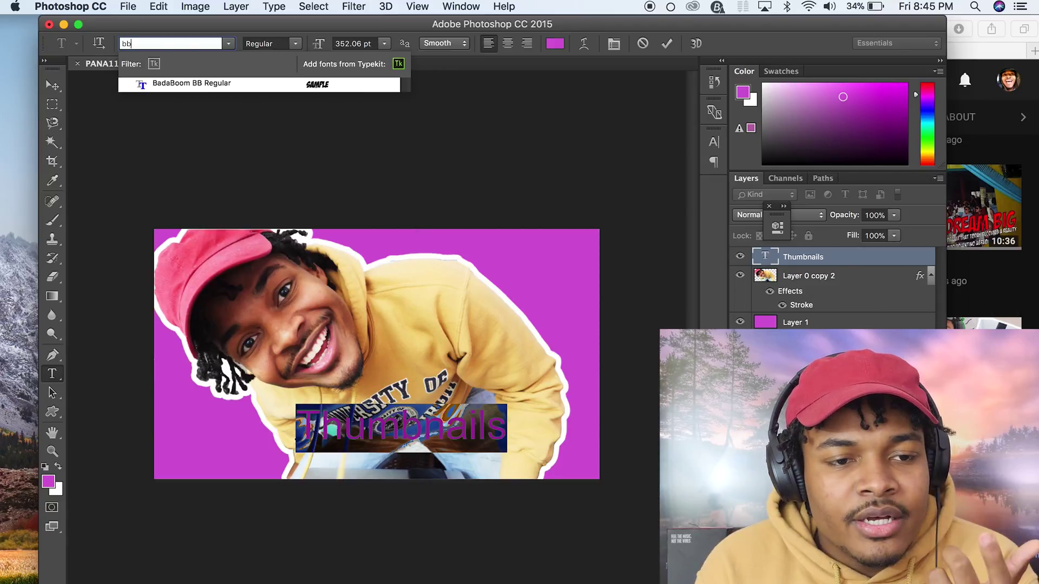
{"action": "left_click", "coordinate": [209, 83]}
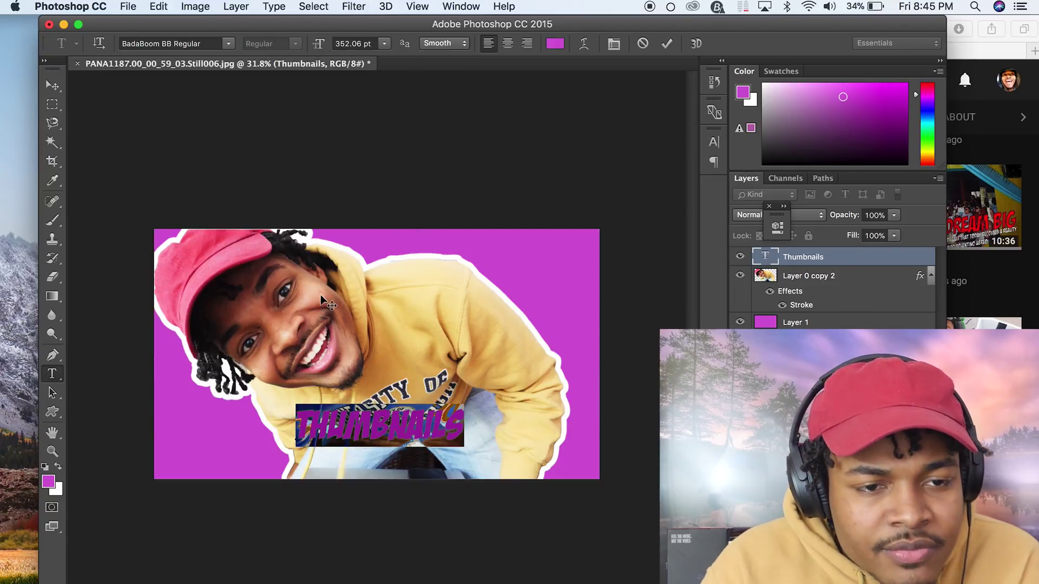
{"action": "left_click", "coordinate": [329, 433]}
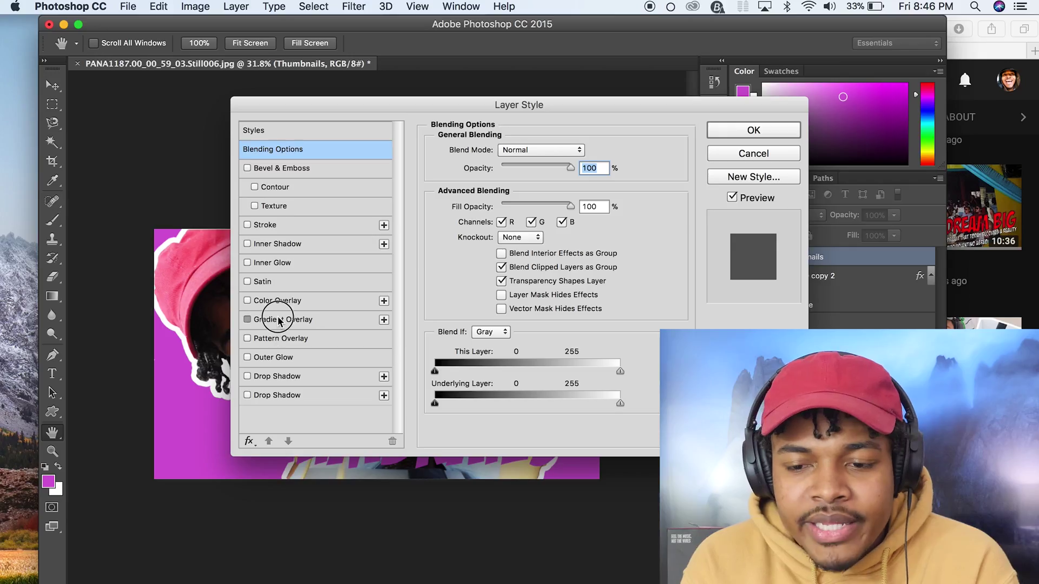
Give the Thumbnails text a pure red Color Overlay layer style
{"action": "left_click", "coordinate": [279, 320]}
{"action": "left_click", "coordinate": [248, 320]}
{"action": "left_click", "coordinate": [278, 300]}
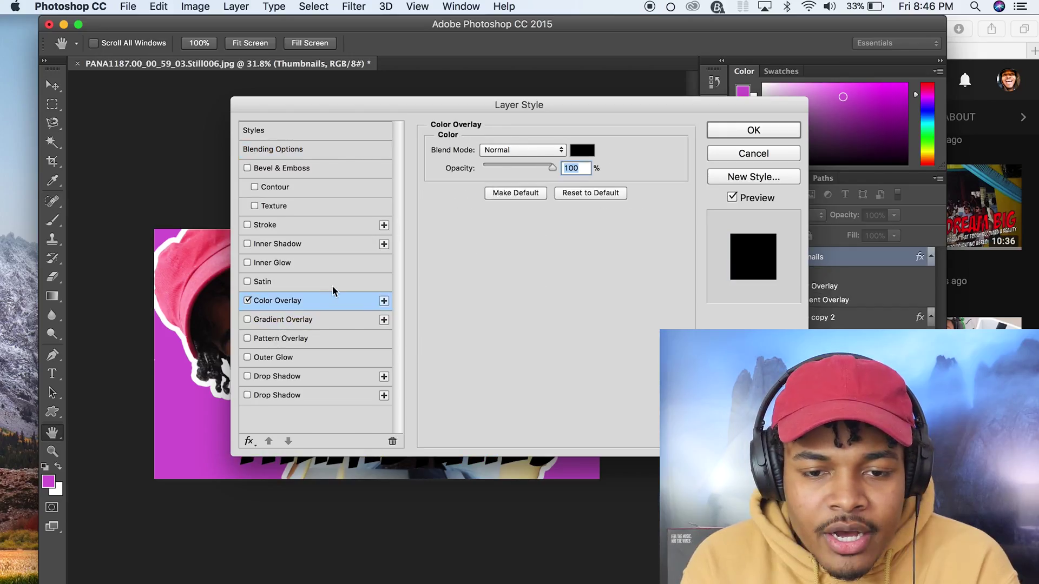
{"action": "left_click", "coordinate": [592, 154]}
{"action": "mouse_move", "coordinate": [590, 184]}
{"action": "left_mouse_down"}
{"action": "mouse_move", "coordinate": [773, 115]}
{"action": "mouse_move", "coordinate": [740, 136]}
{"action": "left_mouse_up"}
{"action": "left_click", "coordinate": [922, 125]}
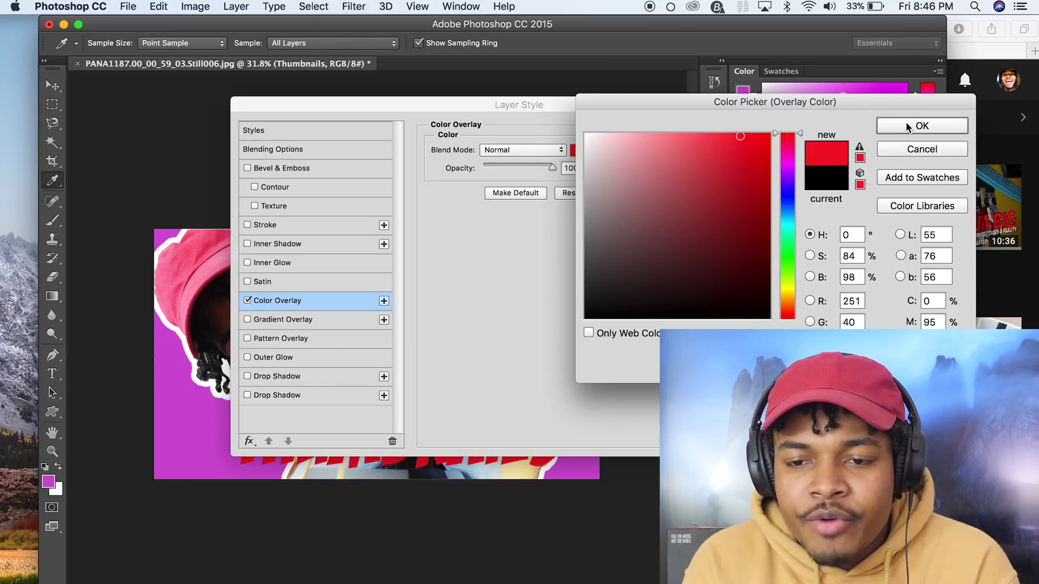
{"action": "left_click_drag", "start_coordinate": [503, 116], "coordinate": [645, 81]}
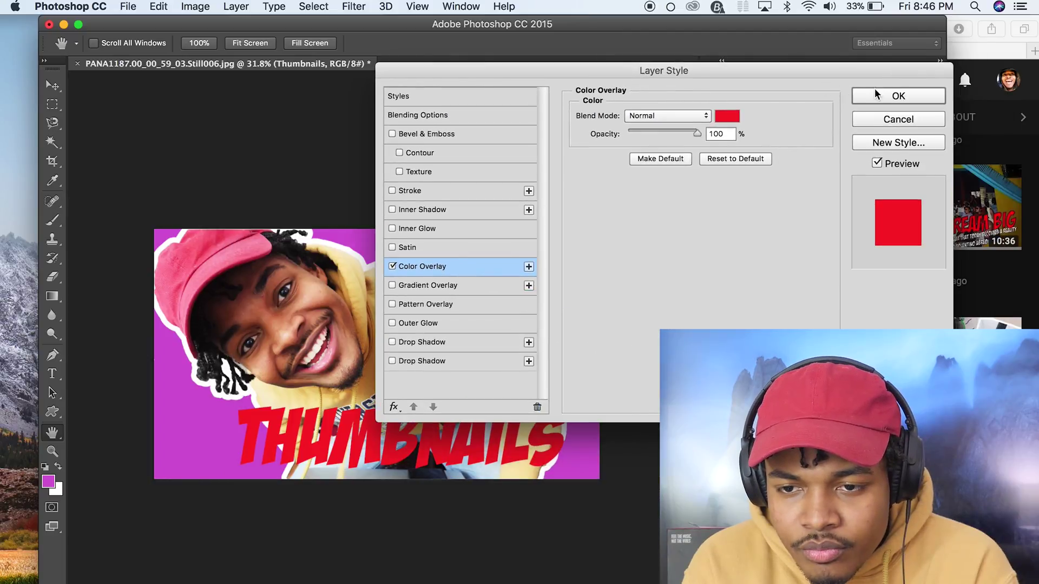
Add an 18 px white Stroke to the text and apply both effects
{"action": "left_click", "coordinate": [403, 191]}
{"action": "left_click_drag", "start_coordinate": [501, 72], "coordinate": [527, 83]}
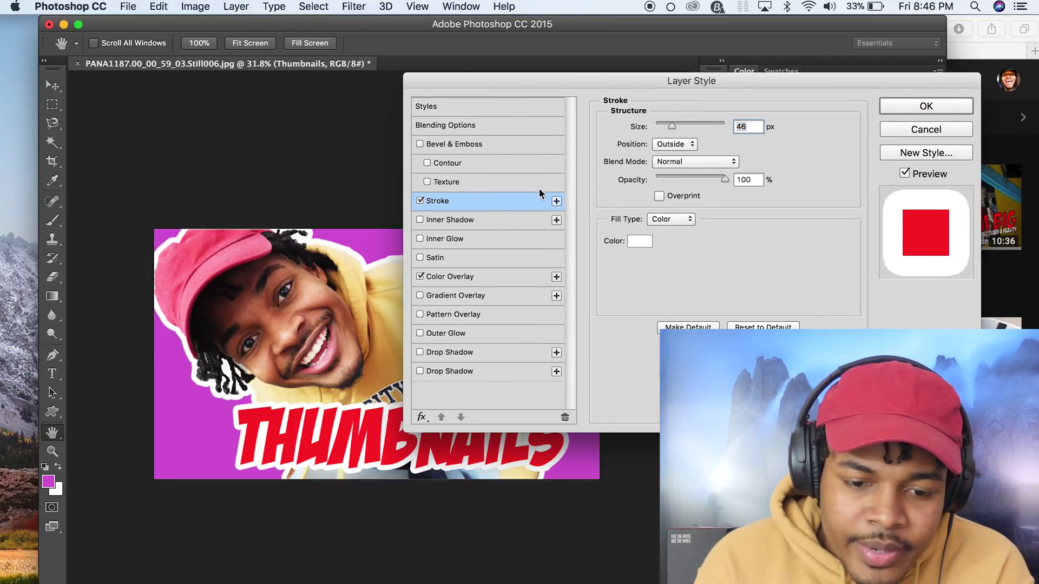
{"action": "left_click_drag", "start_coordinate": [671, 126], "coordinate": [666, 133]}
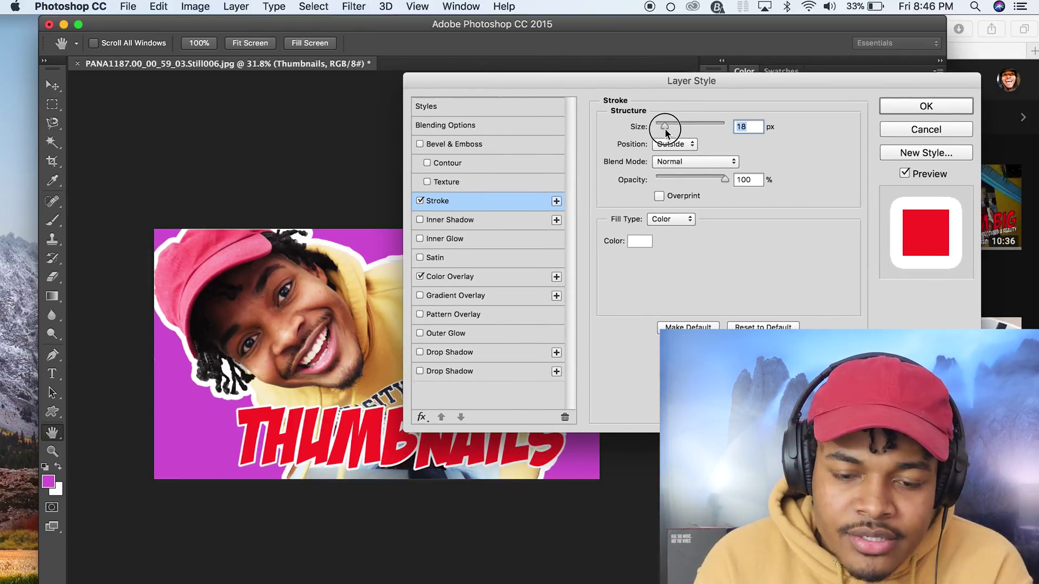
{"action": "key", "text": "Return"}
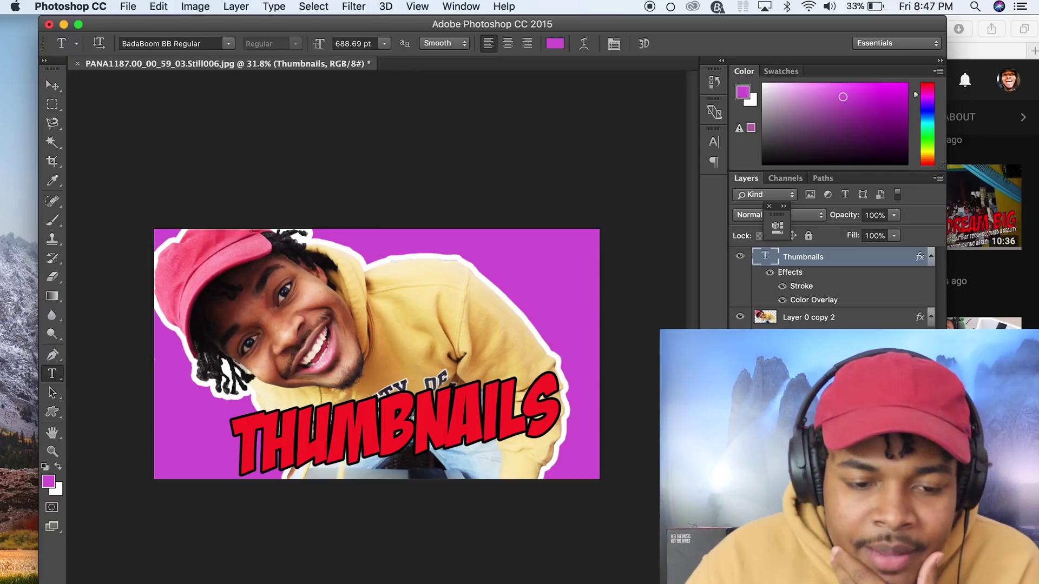
{"action": "key", "text": "super+Tab"}
In a new Safari tab, find a deviantart electricity-burst PNG via Google and bring up its copy menu
{"action": "left_click_drag", "start_coordinate": [1035, 49], "coordinate": [894, 51]}
{"action": "left_click", "coordinate": [891, 54]}
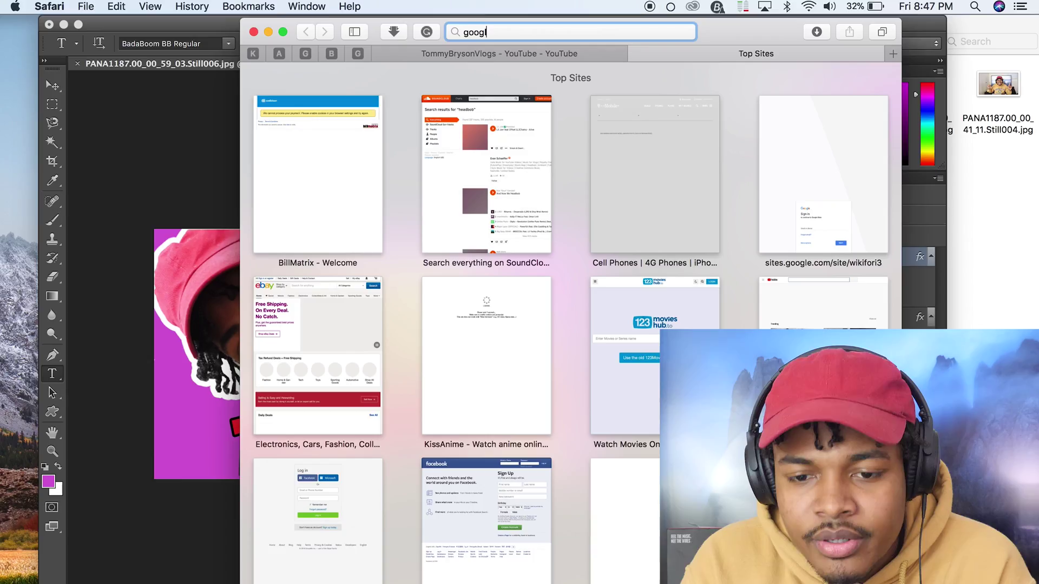
{"action": "type", "text": "le"}
{"action": "key", "text": "Return"}
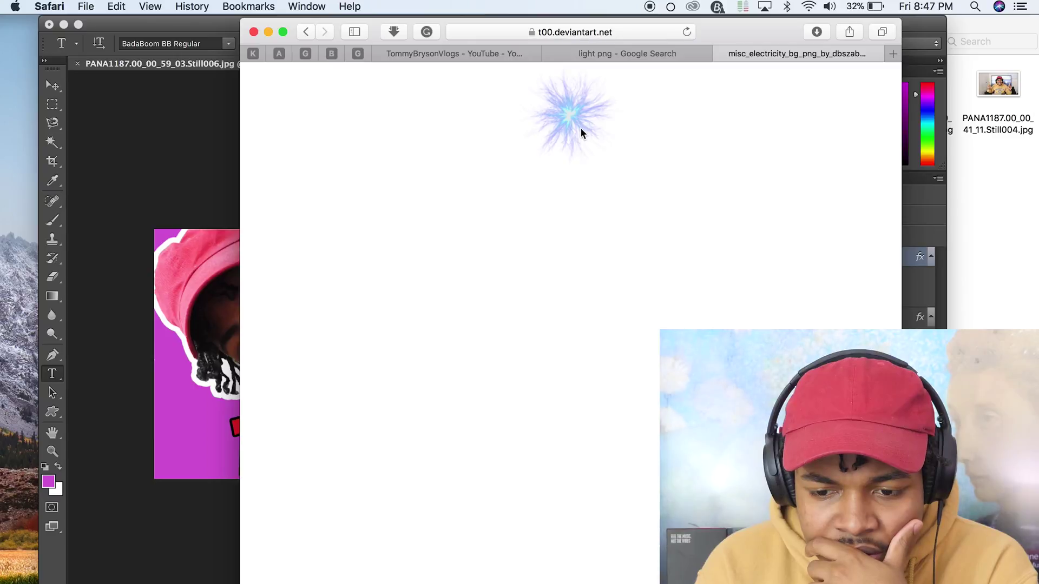
{"action": "right_click", "coordinate": [580, 128]}
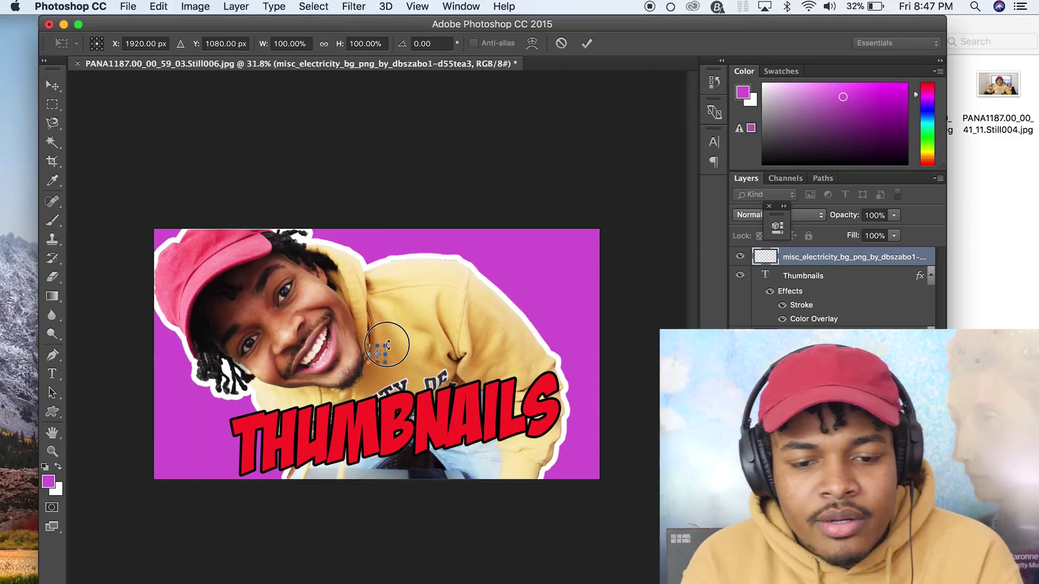
Move the pasted electricity layer below the cutout, scale it to about 1570%, and place it top-centre
{"action": "left_click_drag", "start_coordinate": [387, 344], "coordinate": [539, 201]}
{"action": "left_click_drag", "start_coordinate": [479, 281], "coordinate": [410, 252]}
{"action": "key", "text": "Return"}
{"action": "left_click_drag", "start_coordinate": [805, 259], "coordinate": [810, 330]}
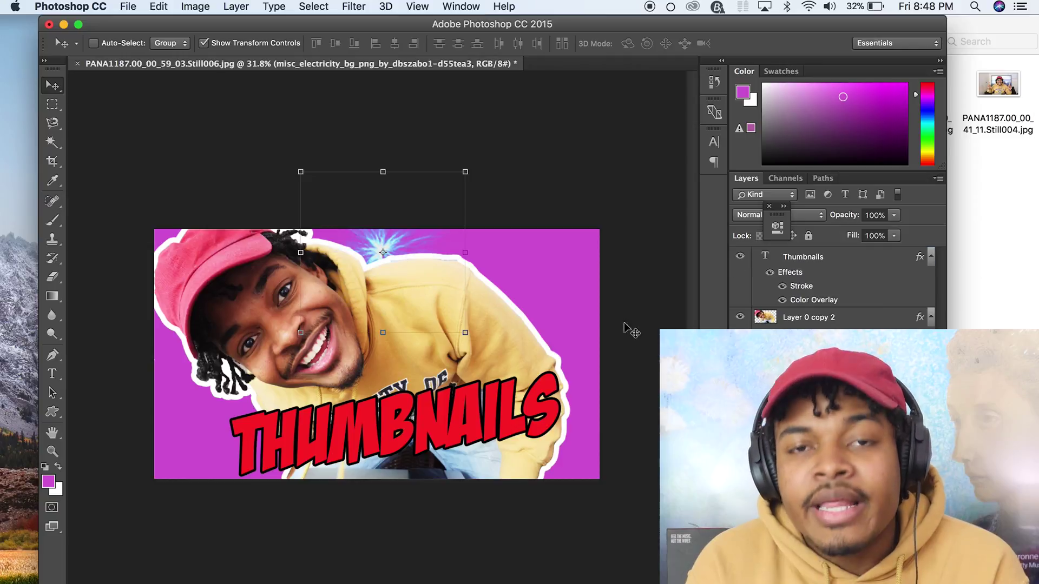
{"action": "left_click_drag", "start_coordinate": [465, 332], "coordinate": [573, 439]}
{"action": "left_click_drag", "start_coordinate": [482, 307], "coordinate": [442, 252]}
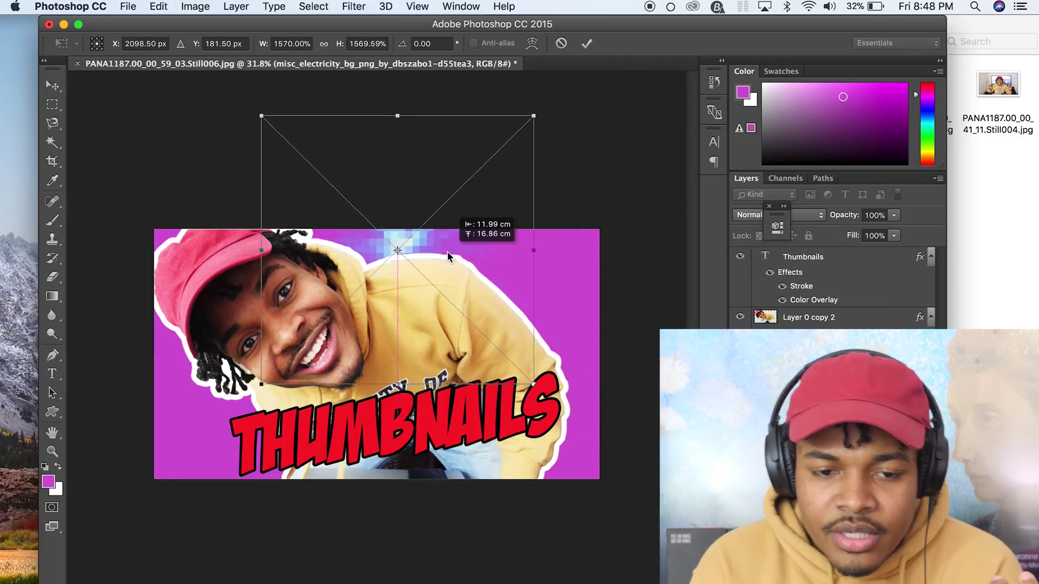
{"action": "left_click", "coordinate": [586, 44]}
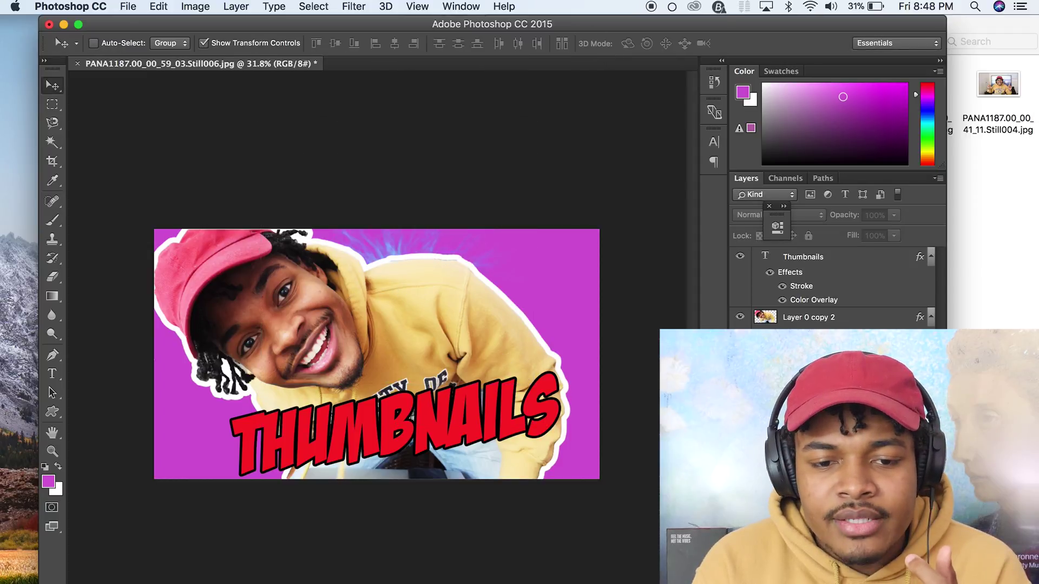
Scroll through the channel's YouTube Videos grid to review its earlier thumbnails
{"action": "key", "text": "super+Tab"}
{"action": "scroll", "coordinate": [577, 392], "scroll_direction": "down", "scroll_amount": 5}
{"action": "scroll", "coordinate": [577, 392], "scroll_direction": "up", "scroll_amount": 5}
{"action": "scroll", "coordinate": [576, 393], "scroll_direction": "up", "scroll_amount": 10}
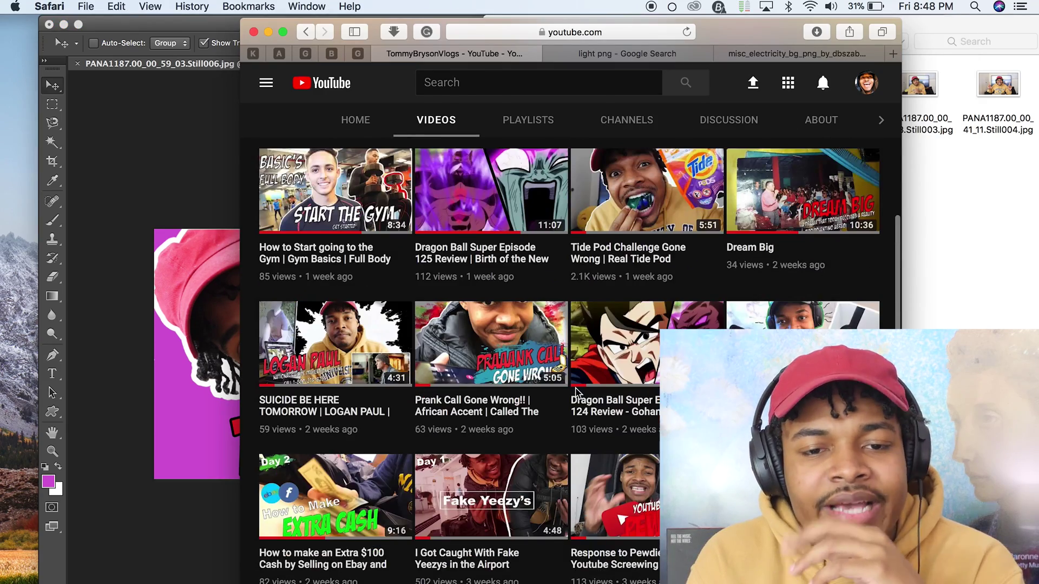
{"action": "scroll", "coordinate": [577, 392], "scroll_direction": "up", "scroll_amount": 4}
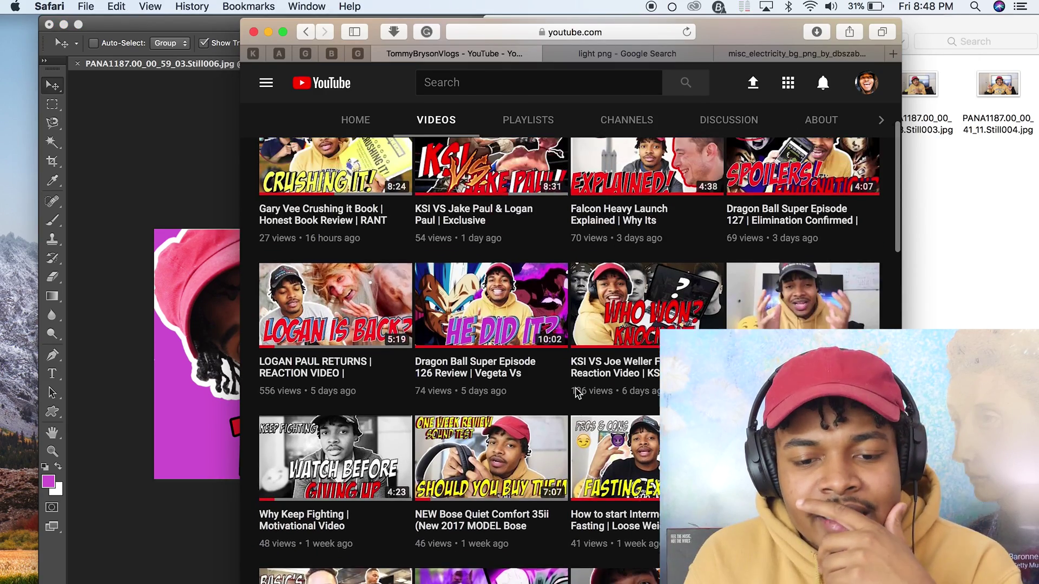
{"action": "scroll", "coordinate": [577, 392], "scroll_direction": "down", "scroll_amount": 15}
{"action": "scroll", "coordinate": [657, 444], "scroll_direction": "down", "scroll_amount": 15}
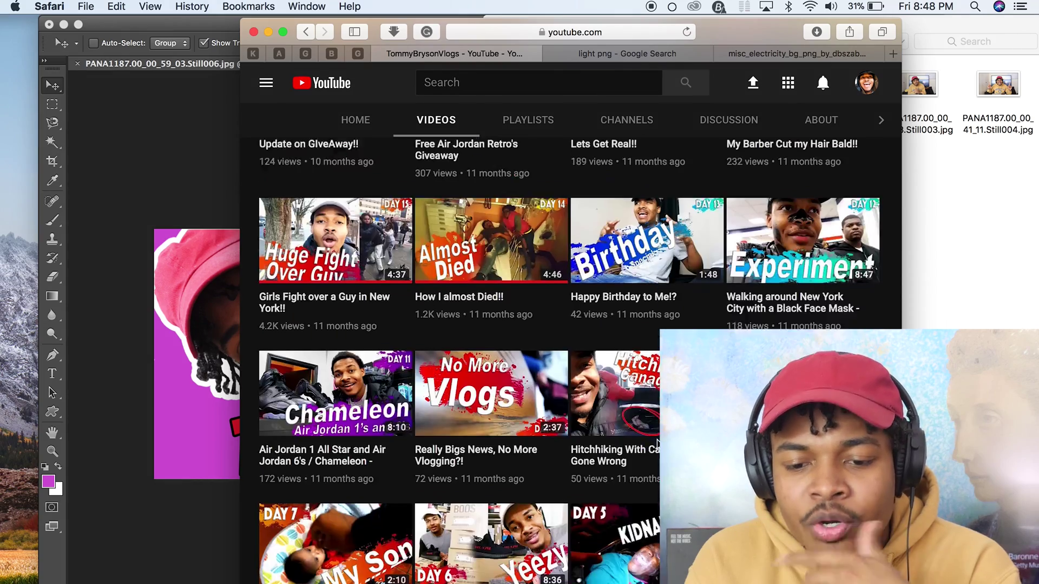
{"action": "scroll", "coordinate": [657, 444], "scroll_direction": "down", "scroll_amount": 20}
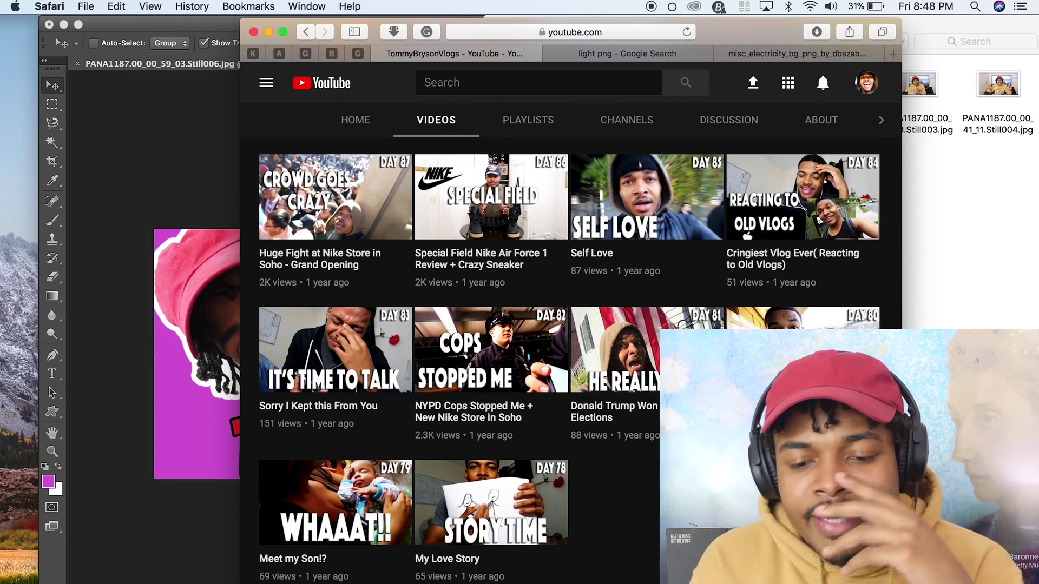
{"action": "scroll", "coordinate": [568, 357], "scroll_direction": "down", "scroll_amount": 18}
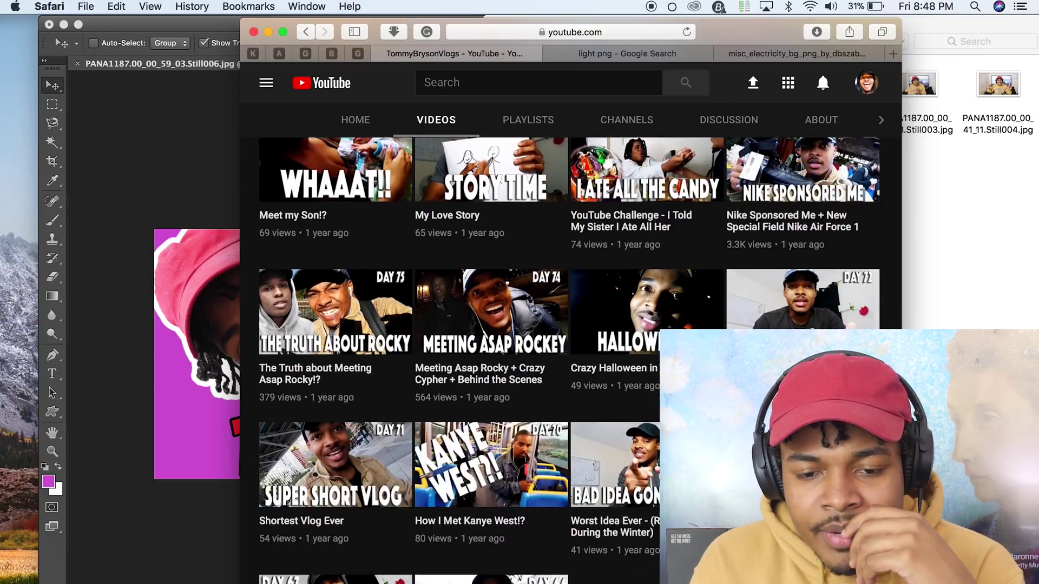
{"action": "scroll", "coordinate": [568, 357], "scroll_direction": "down", "scroll_amount": 12}
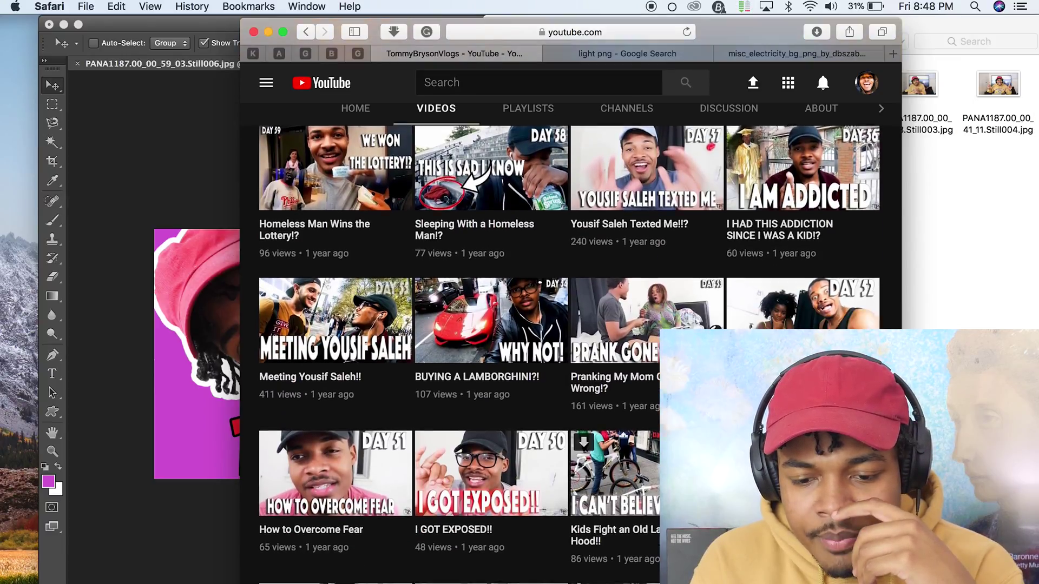
{"action": "scroll", "coordinate": [309, 225], "scroll_direction": "down", "scroll_amount": 12}
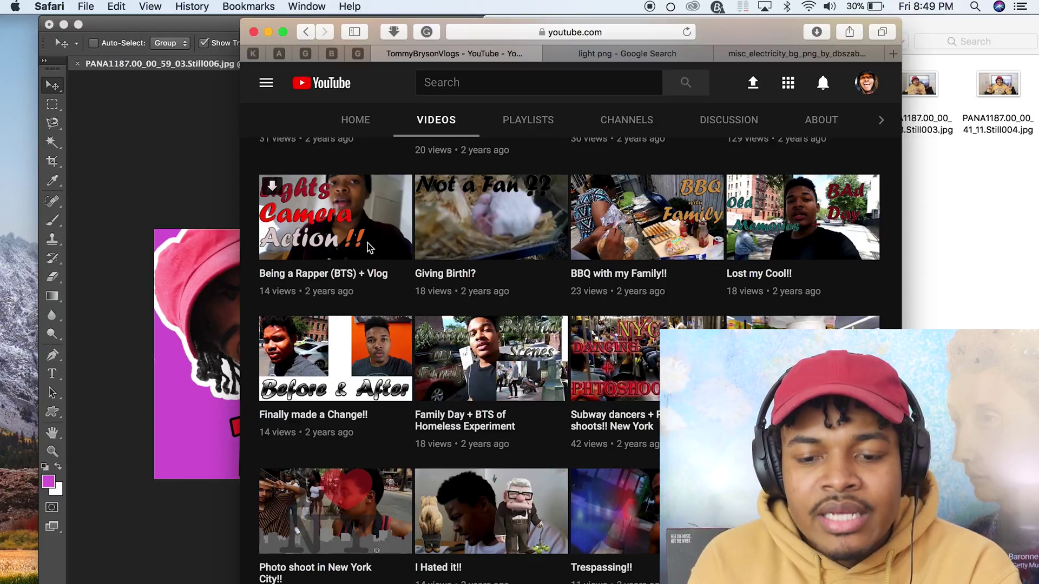
{"action": "scroll", "coordinate": [368, 248], "scroll_direction": "up", "scroll_amount": 3}
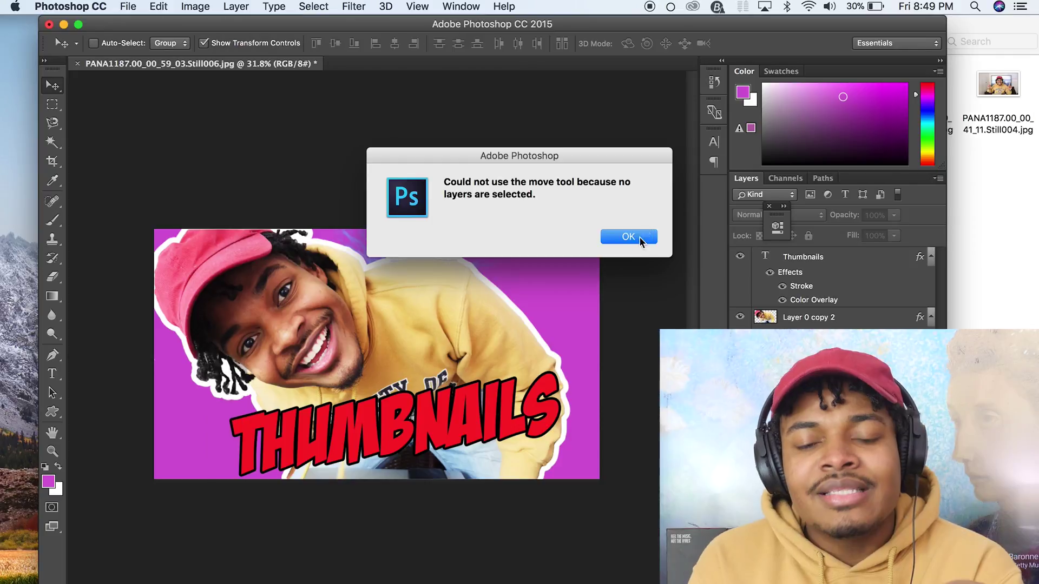
Duplicate the electricity burst and rotate the copy about 13 degrees clockwise
{"action": "left_click", "coordinate": [633, 235]}
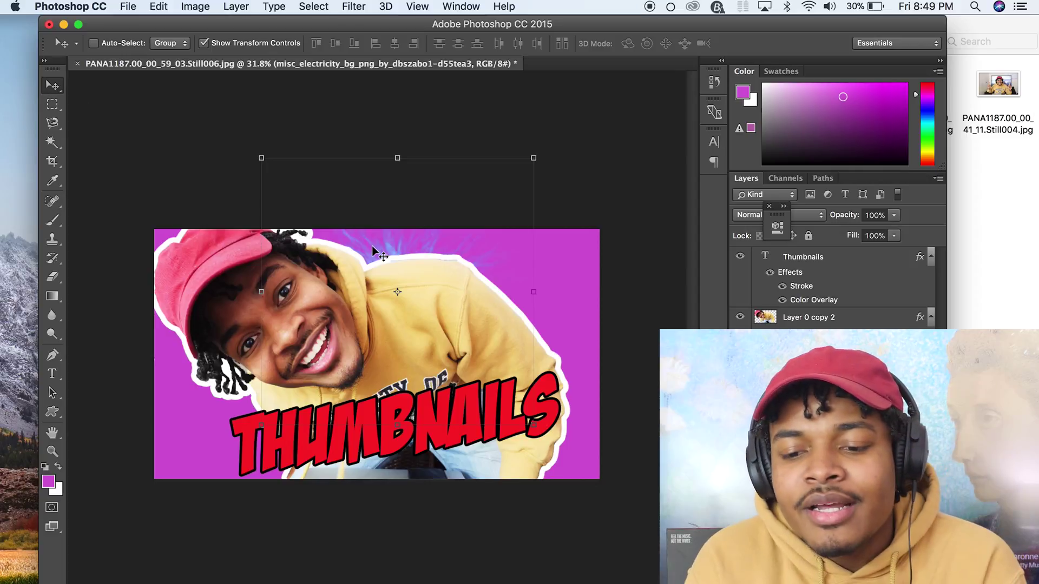
{"action": "left_click_drag", "start_coordinate": [371, 246], "coordinate": [468, 269]}
{"action": "key", "text": "super+j"}
{"action": "key", "text": "super+t"}
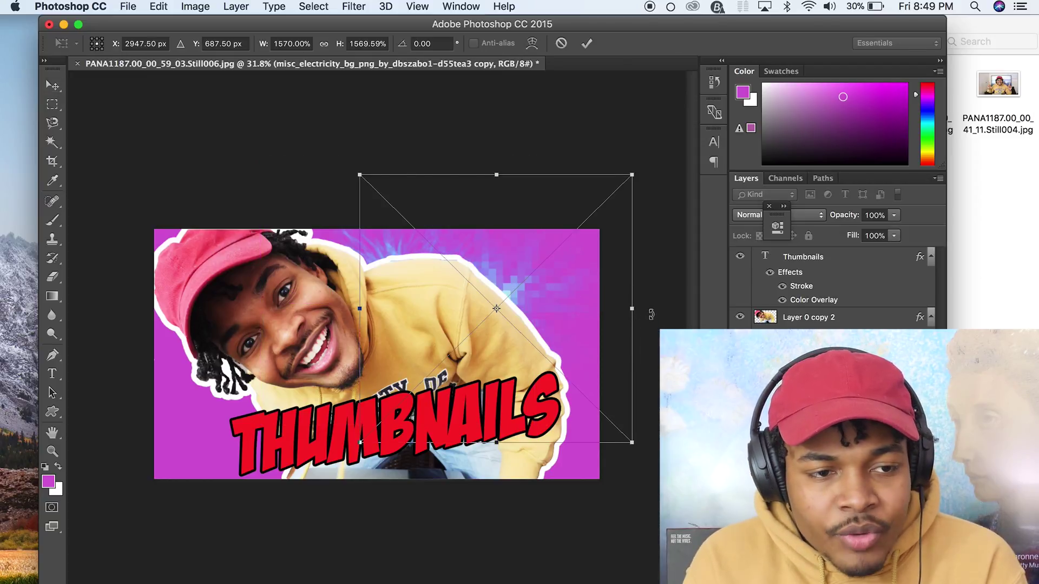
{"action": "left_click_drag", "start_coordinate": [651, 313], "coordinate": [655, 351]}
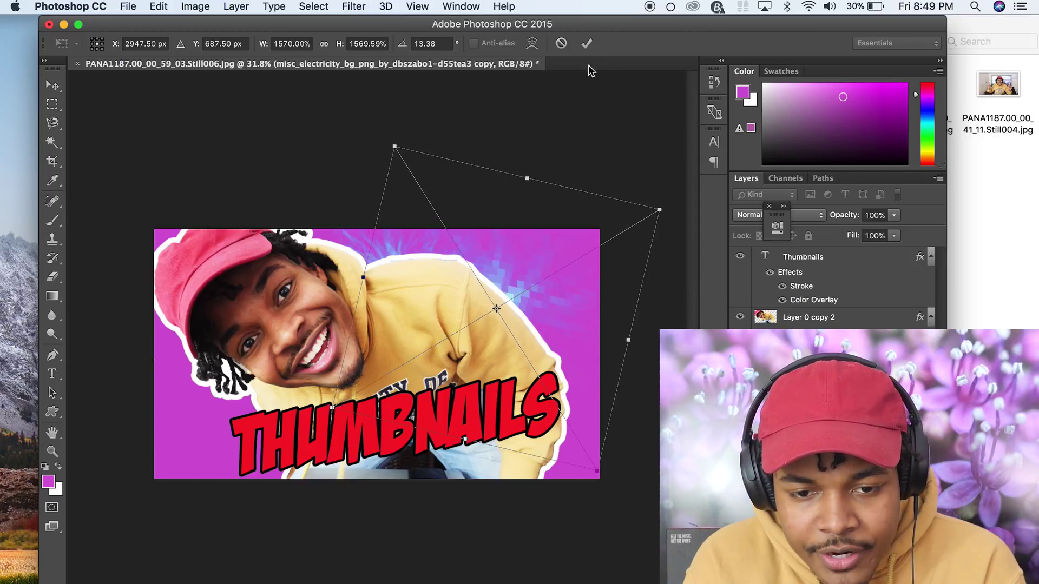
{"action": "left_click", "coordinate": [588, 44]}
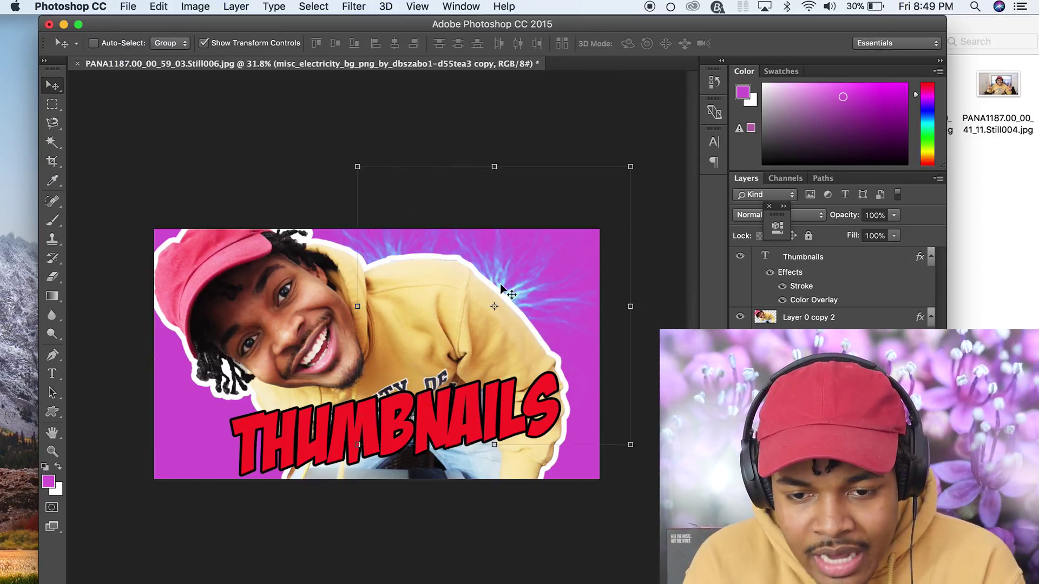
Scatter more electricity copies around the canvas and stamp all visible layers into one
{"action": "left_click_drag", "start_coordinate": [502, 290], "coordinate": [566, 413]}
{"action": "left_click_drag", "start_coordinate": [599, 454], "coordinate": [541, 330]}
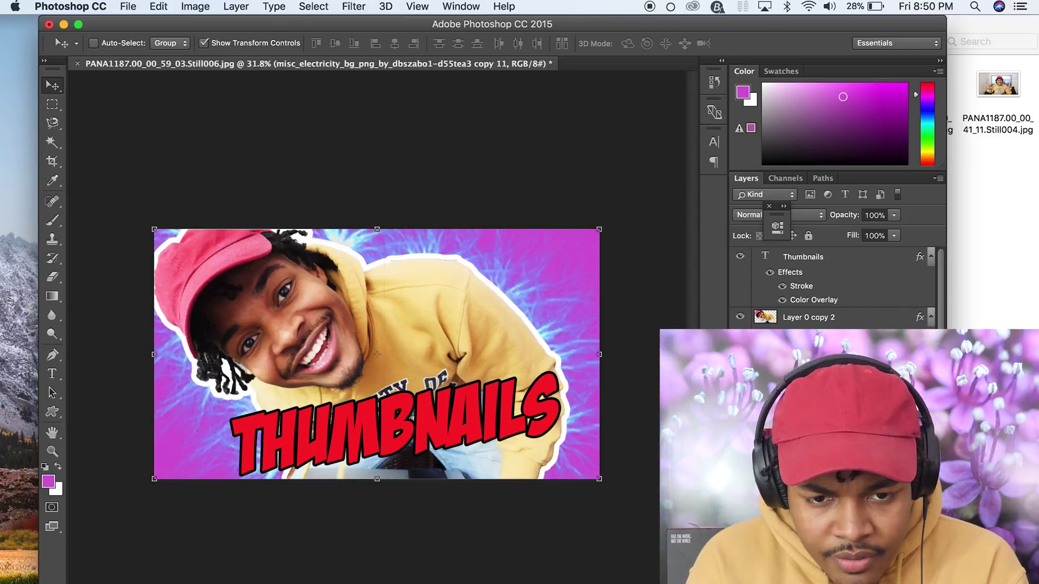
{"action": "key", "text": "super+alt+shift+e"}
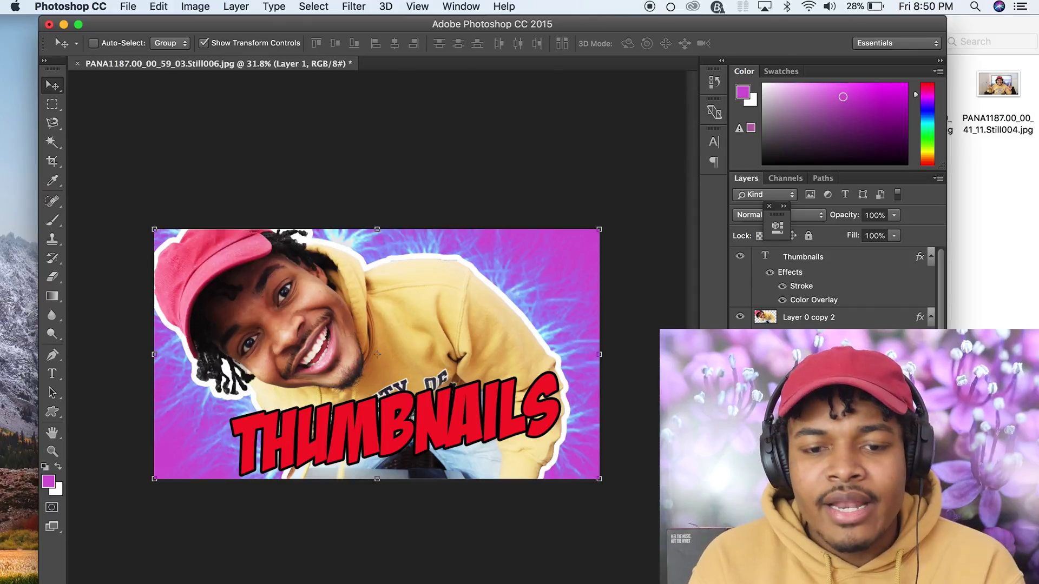
Add a Color Overlay effect to the merged layer via its Blending Options
{"action": "right_click", "coordinate": [796, 347]}
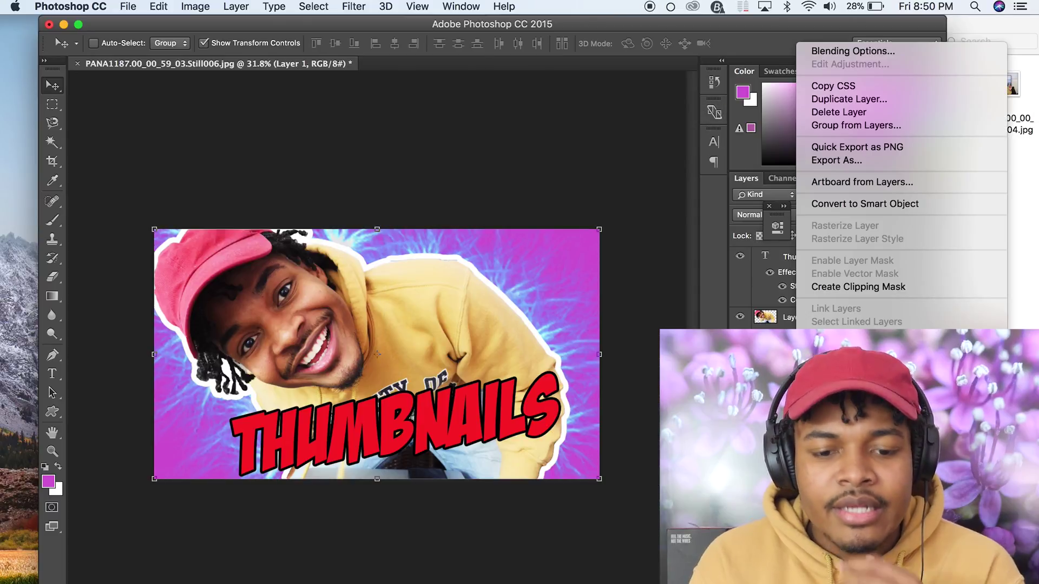
{"action": "left_click", "coordinate": [875, 52]}
{"action": "left_click_drag", "start_coordinate": [596, 90], "coordinate": [869, 59]}
{"action": "left_click_drag", "start_coordinate": [806, 46], "coordinate": [804, 46]}
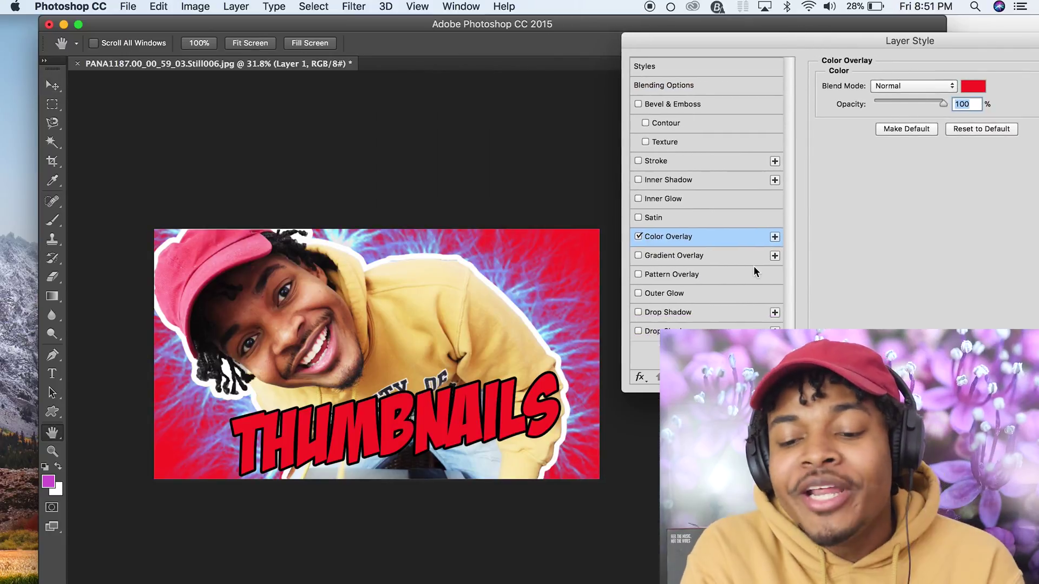
{"action": "left_click", "coordinate": [973, 86]}
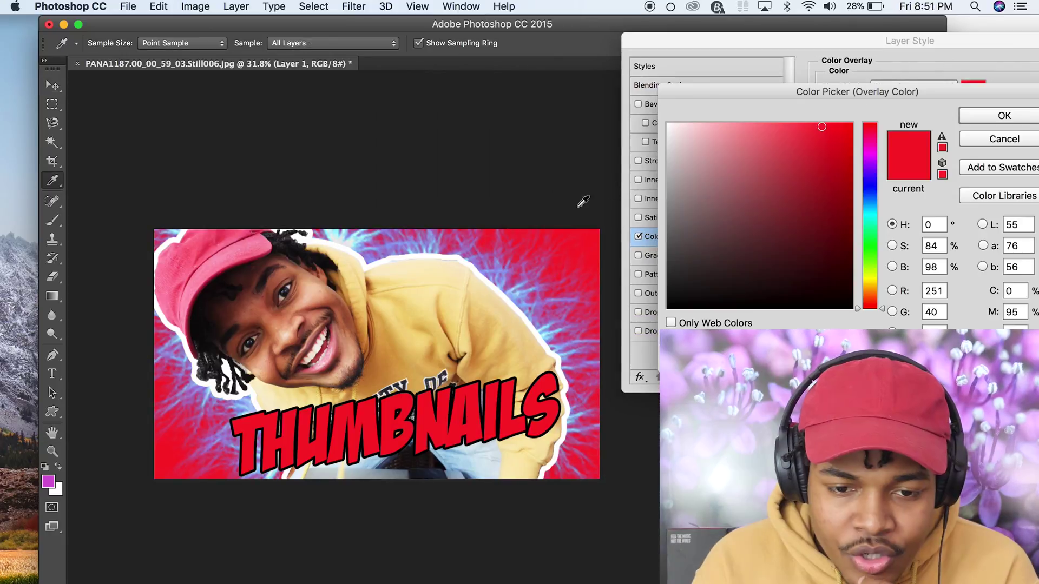
Try off-white, green, black and yellow overlay colours before settling on cyan
{"action": "left_click", "coordinate": [317, 352]}
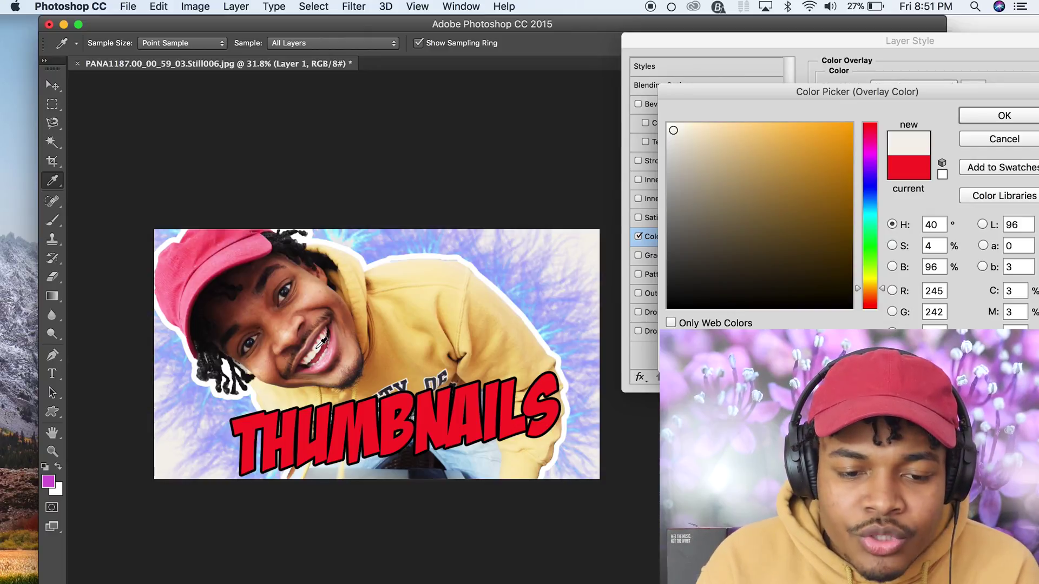
{"action": "left_click", "coordinate": [871, 248]}
{"action": "left_click", "coordinate": [792, 220]}
{"action": "left_click_drag", "start_coordinate": [812, 196], "coordinate": [888, 73]}
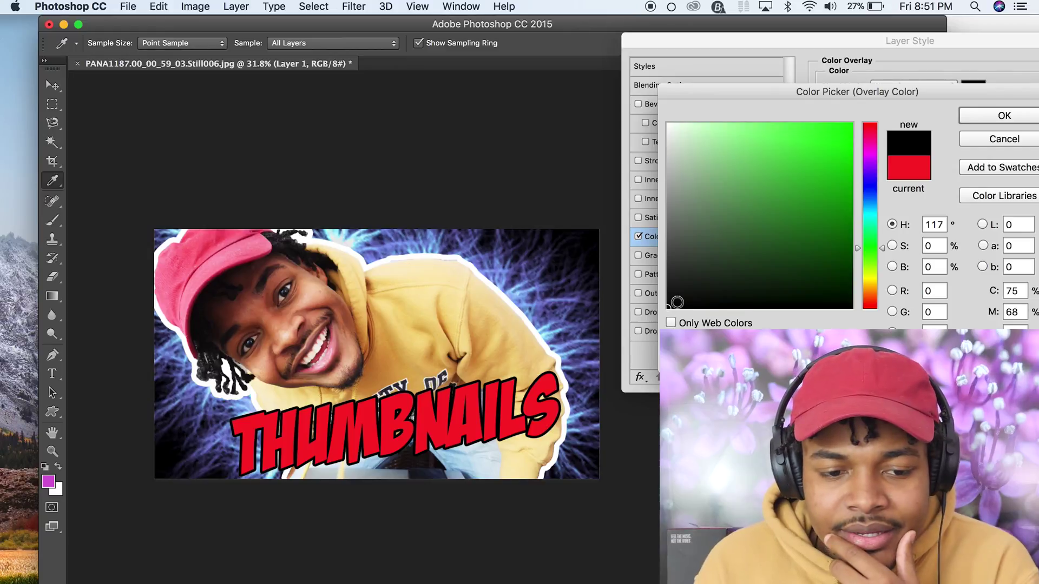
{"action": "left_click_drag", "start_coordinate": [745, 291], "coordinate": [800, 310]}
{"action": "left_click", "coordinate": [871, 275]}
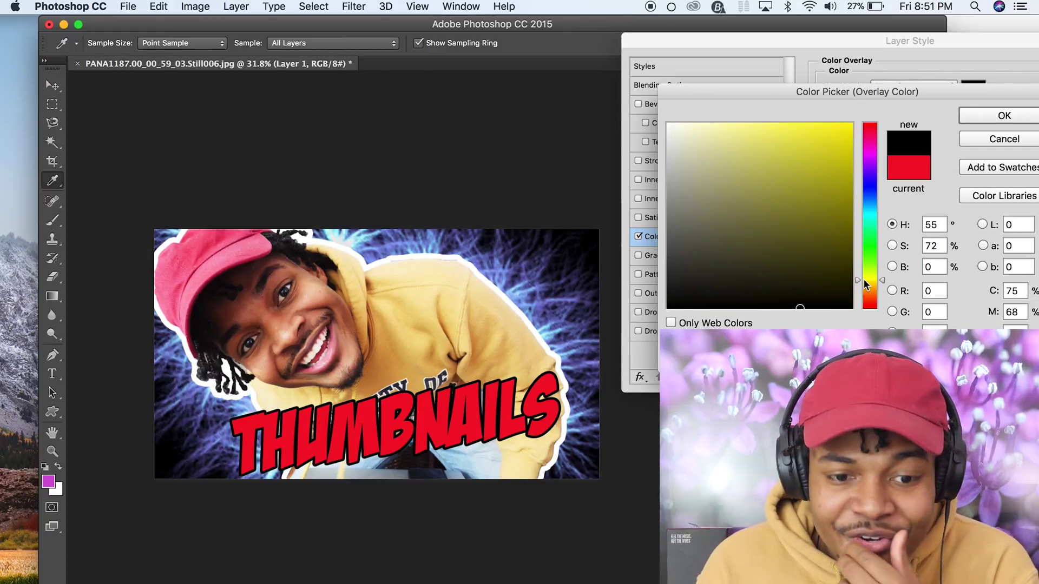
{"action": "left_click", "coordinate": [824, 236]}
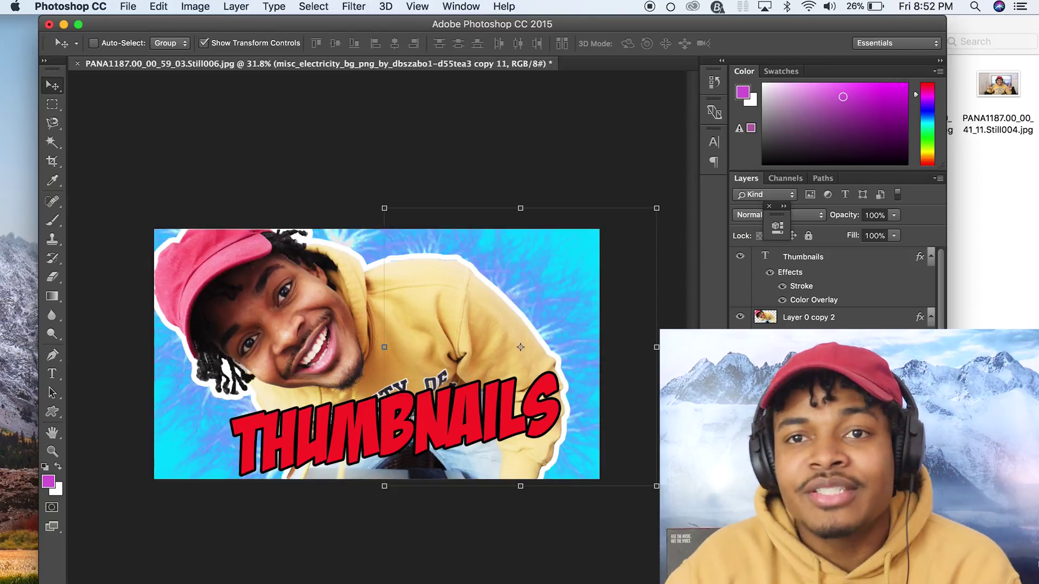
Open the merged background layer's Blending Options and show its Color Overlay settings
{"action": "right_click", "coordinate": [826, 190]}
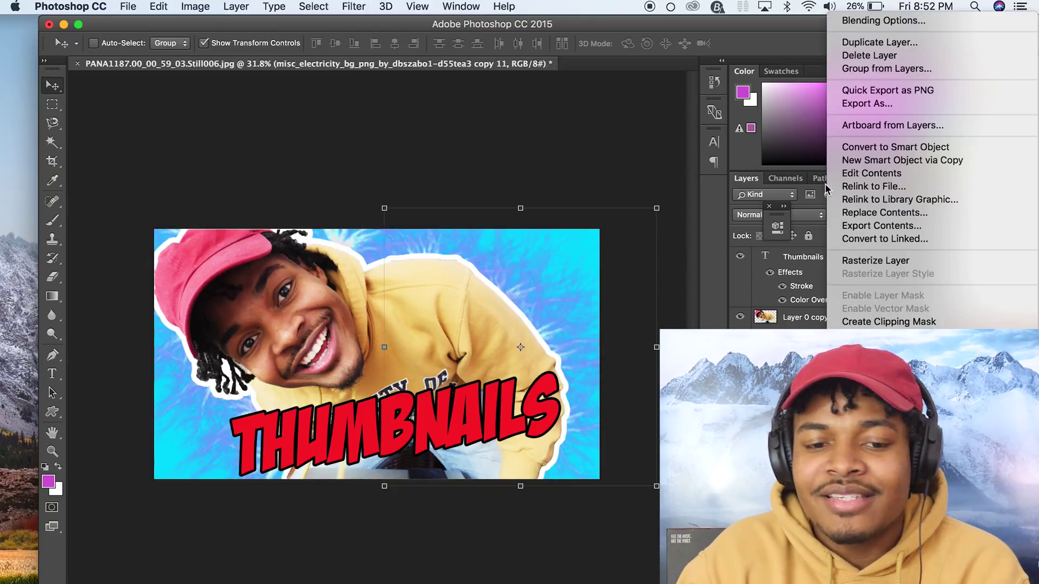
{"action": "left_click", "coordinate": [879, 21]}
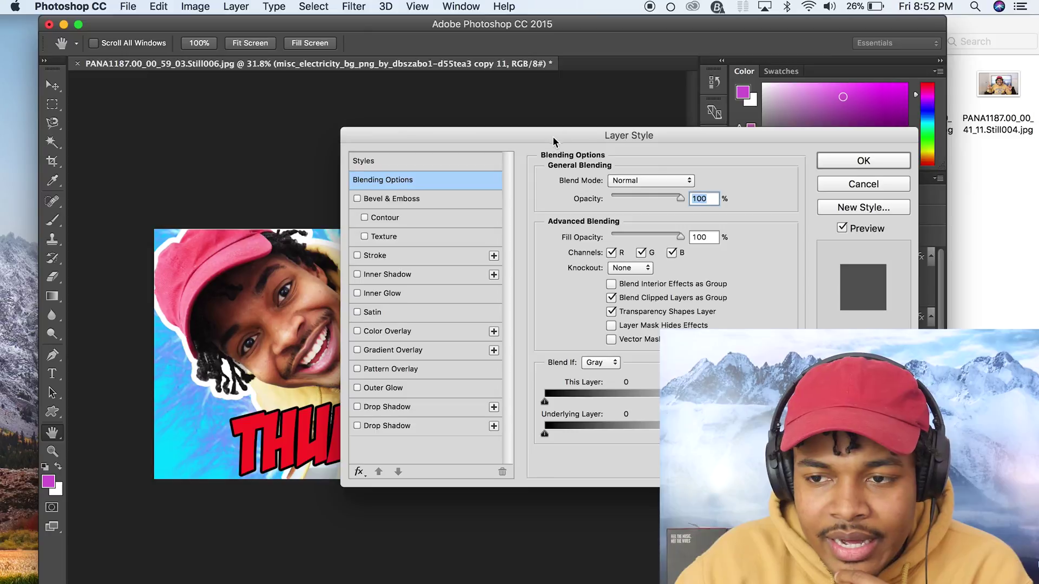
{"action": "left_click_drag", "start_coordinate": [552, 135], "coordinate": [832, 144]}
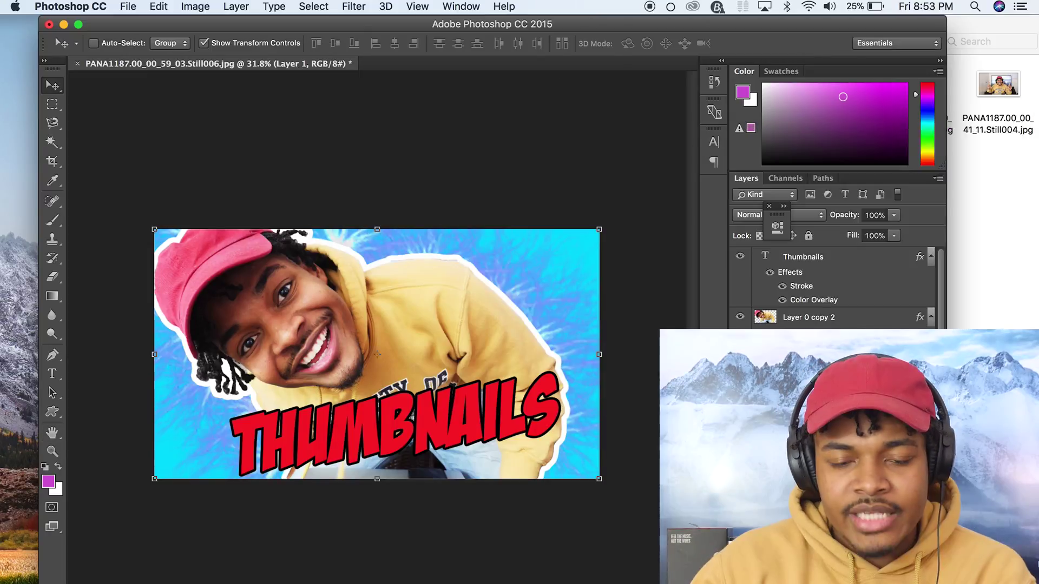
{"action": "right_click", "coordinate": [812, 256]}
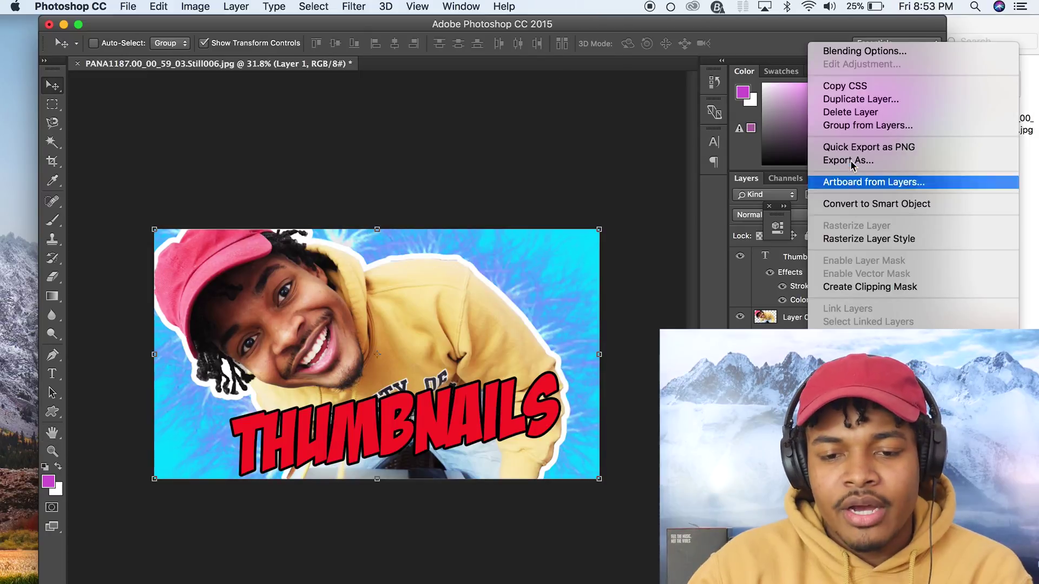
{"action": "left_click", "coordinate": [877, 52]}
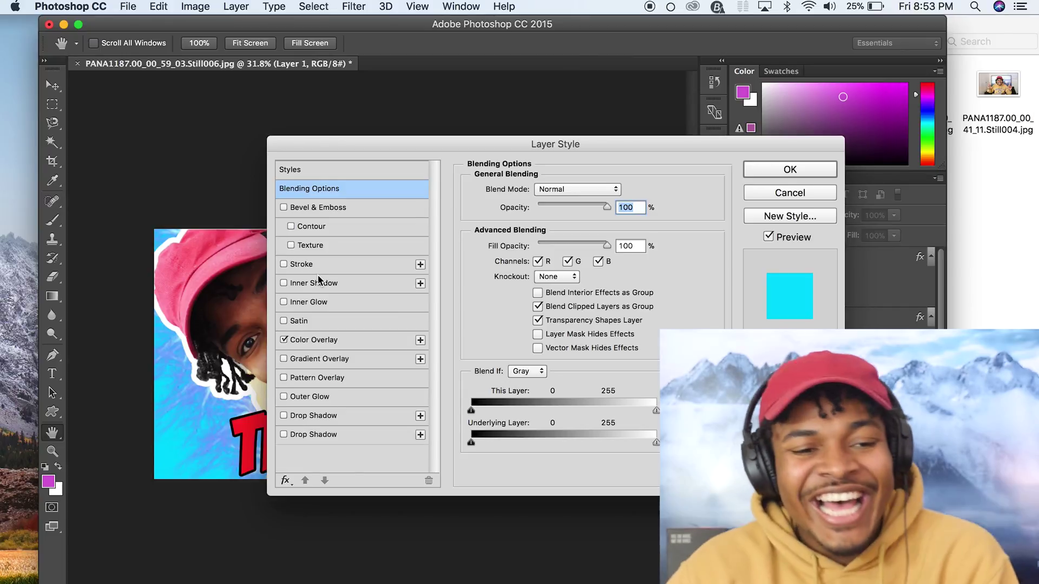
{"action": "left_click", "coordinate": [325, 340]}
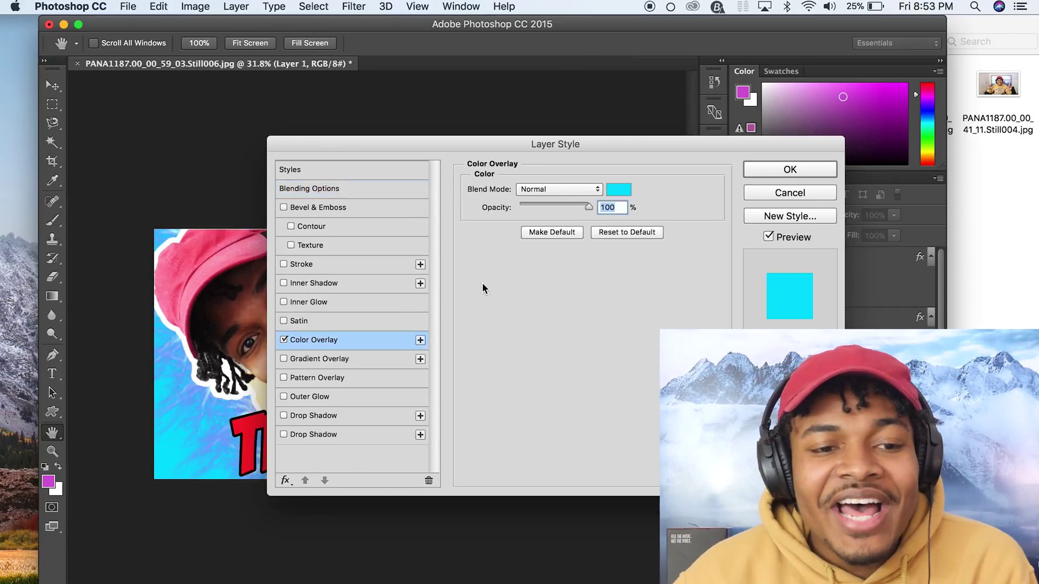
Set the background's Color Overlay colour to black and apply it
{"action": "left_click", "coordinate": [631, 196]}
{"action": "left_click_drag", "start_coordinate": [428, 254], "coordinate": [219, 448]}
{"action": "left_click", "coordinate": [696, 160]}
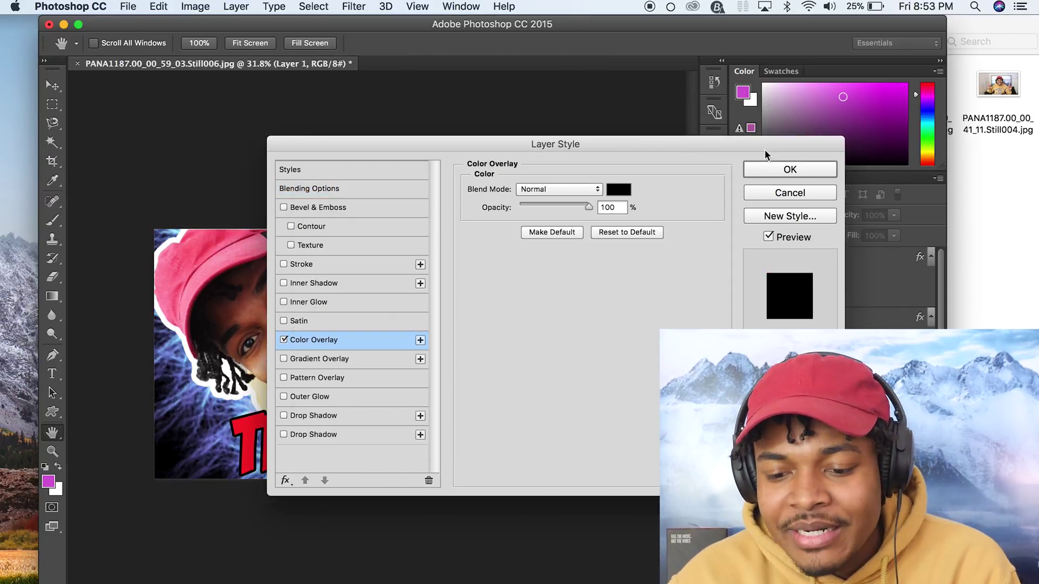
{"action": "left_click_drag", "start_coordinate": [594, 157], "coordinate": [909, 71]}
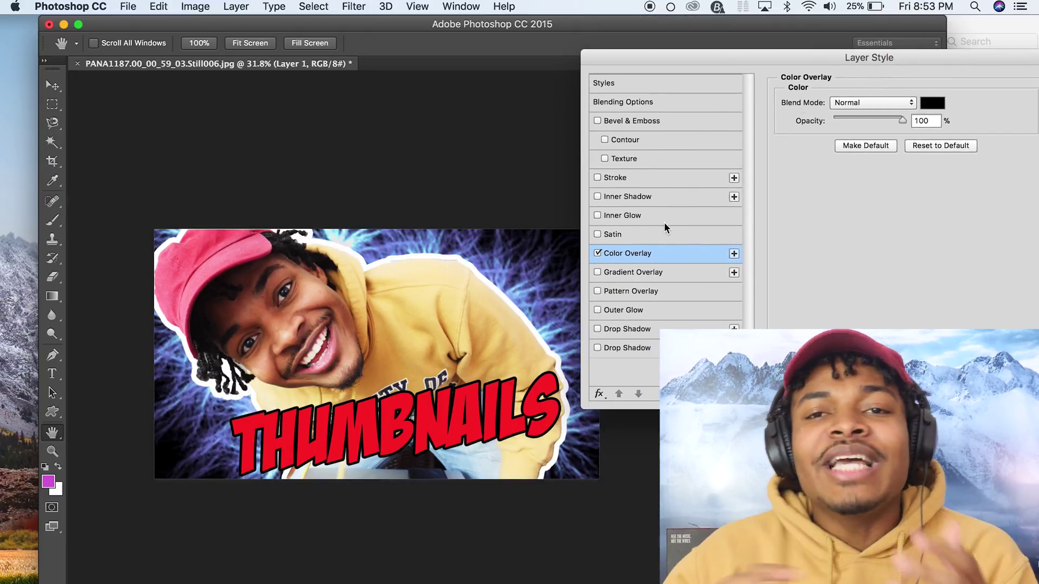
{"action": "left_click_drag", "start_coordinate": [819, 56], "coordinate": [609, 59]}
{"action": "left_click", "coordinate": [888, 83]}
Undo the accidental lightning layer move and select the Thumbnails text layer
{"action": "left_click_drag", "start_coordinate": [481, 401], "coordinate": [616, 465]}
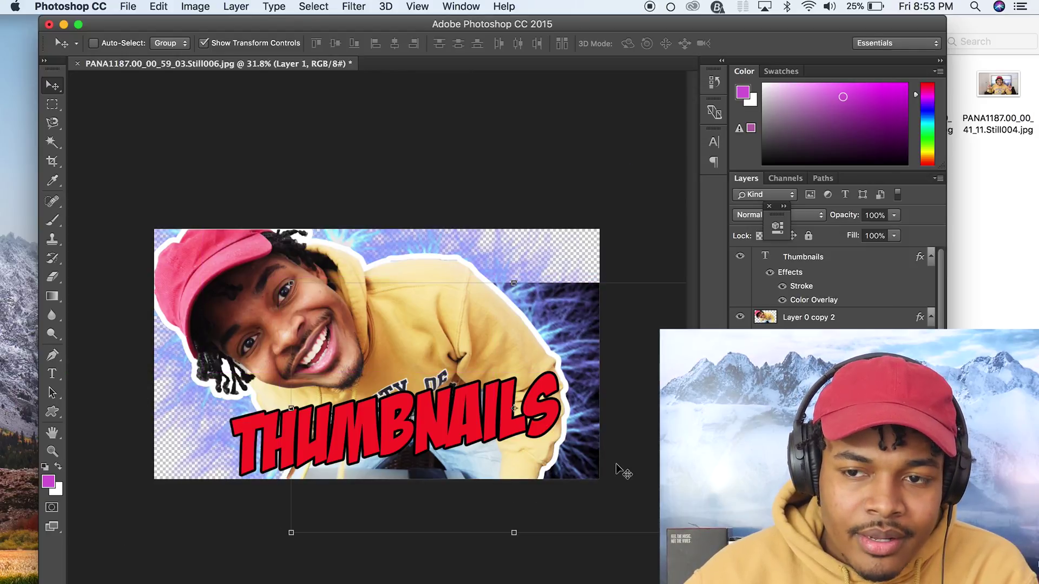
{"action": "key", "text": "super+z"}
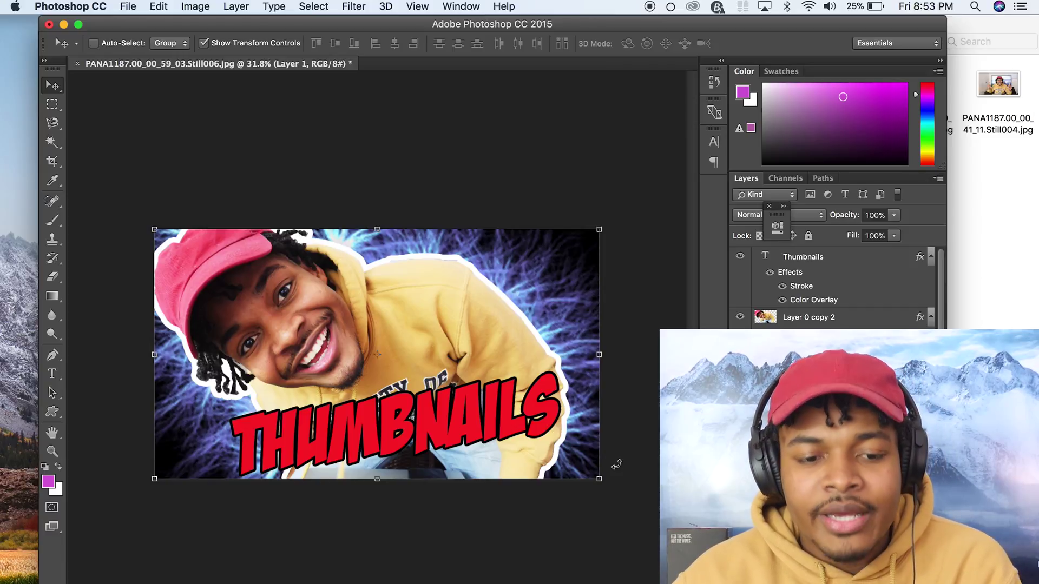
{"action": "left_click", "coordinate": [166, 7]}
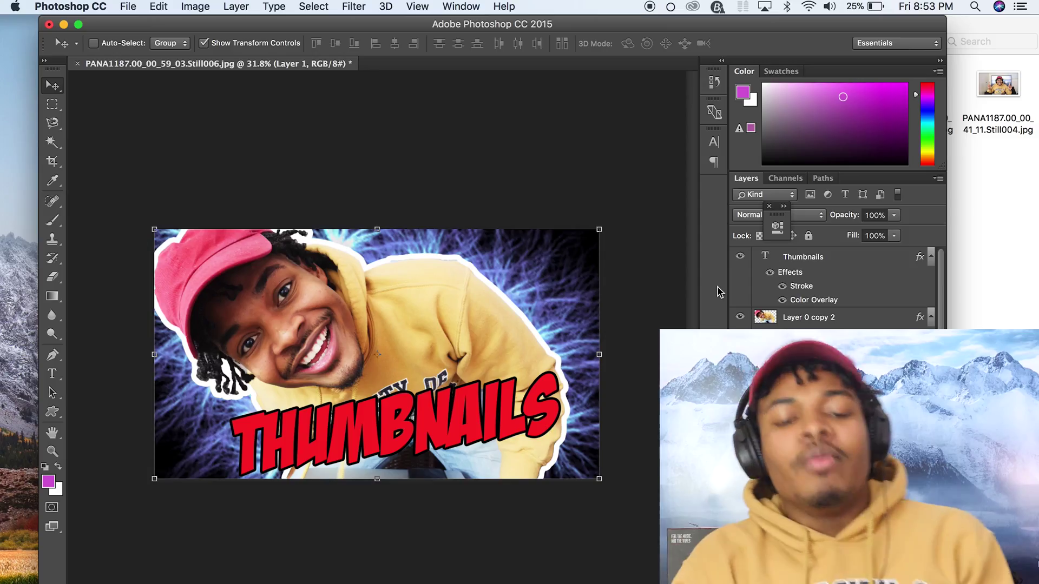
{"action": "left_click", "coordinate": [806, 262]}
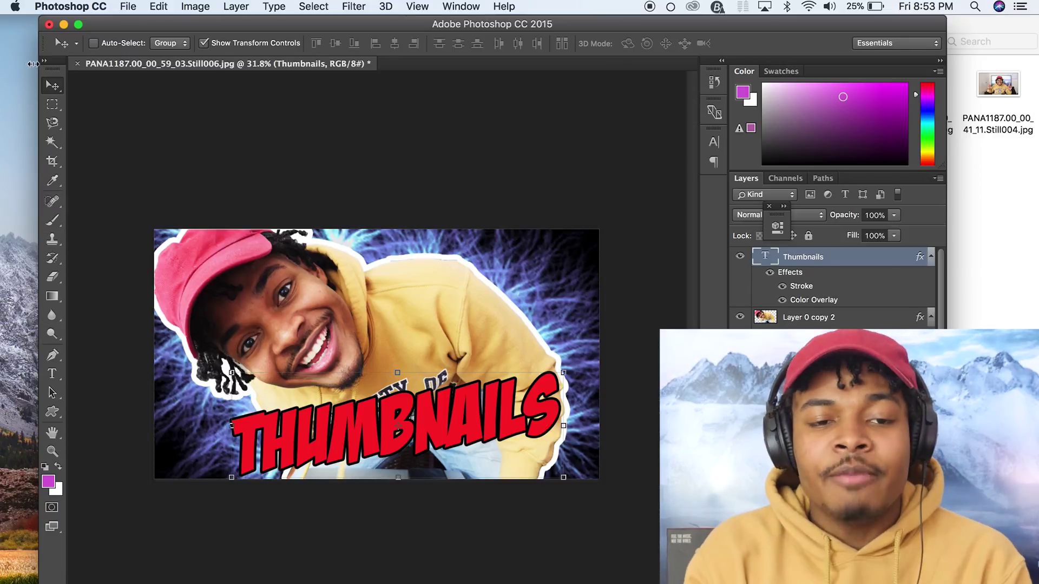
Move the THUMBNAILS text up and show the original Thumbnails layer again
{"action": "left_click", "coordinate": [50, 87]}
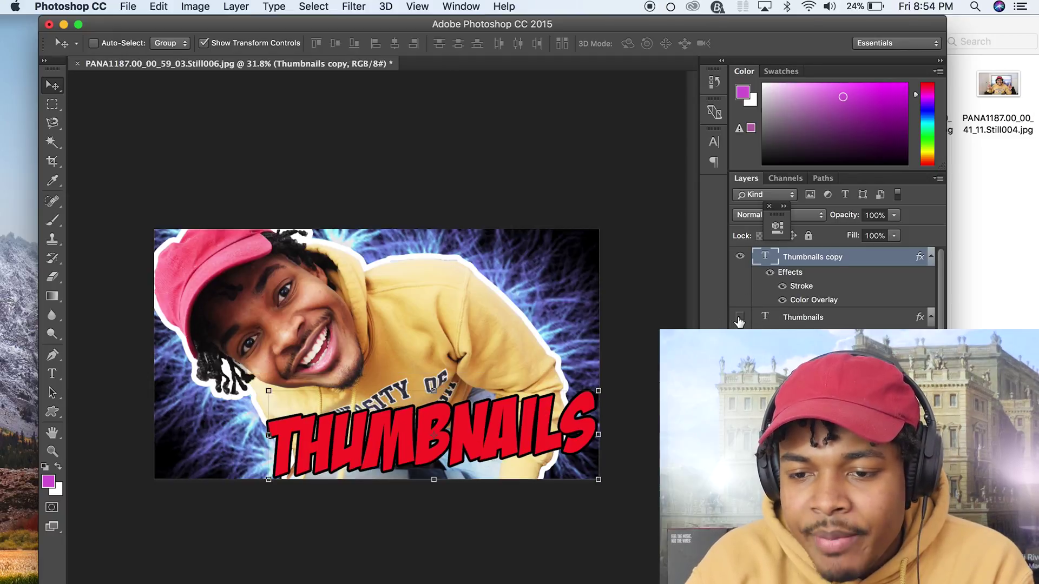
{"action": "left_click_drag", "start_coordinate": [316, 457], "coordinate": [322, 407]}
{"action": "left_click", "coordinate": [746, 318]}
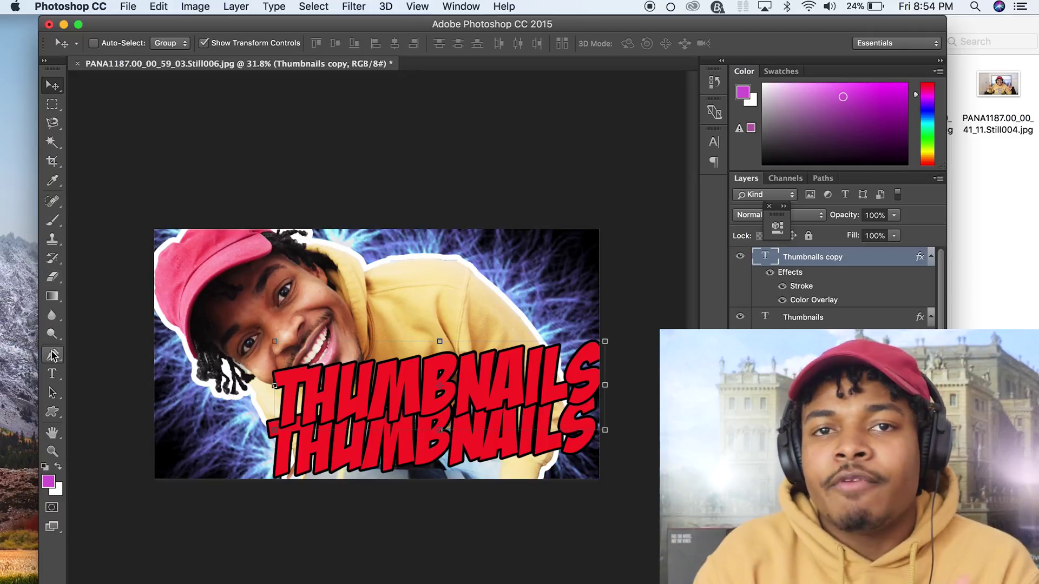
Place the HOW TO text above THUMBNAILS and open the subject layer's outline settings
{"action": "left_click", "coordinate": [52, 373]}
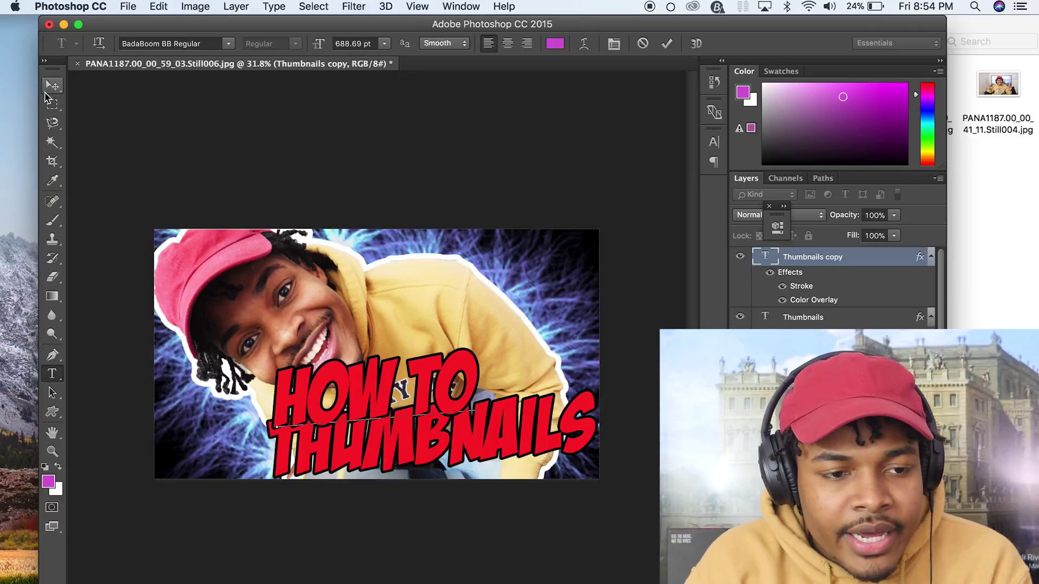
{"action": "left_click", "coordinate": [50, 87]}
{"action": "left_click_drag", "start_coordinate": [364, 394], "coordinate": [429, 366]}
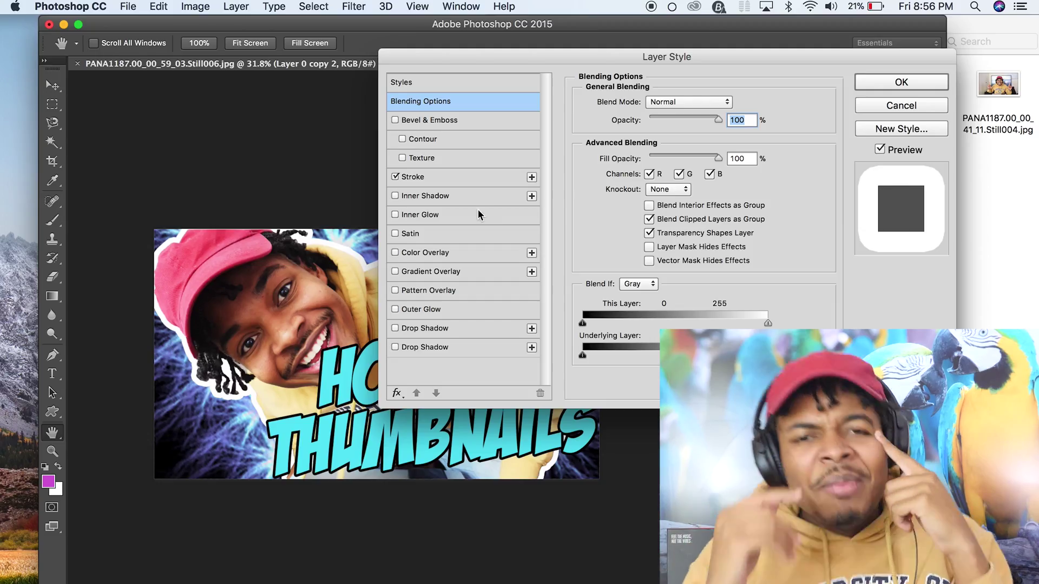
{"action": "left_click", "coordinate": [473, 176]}
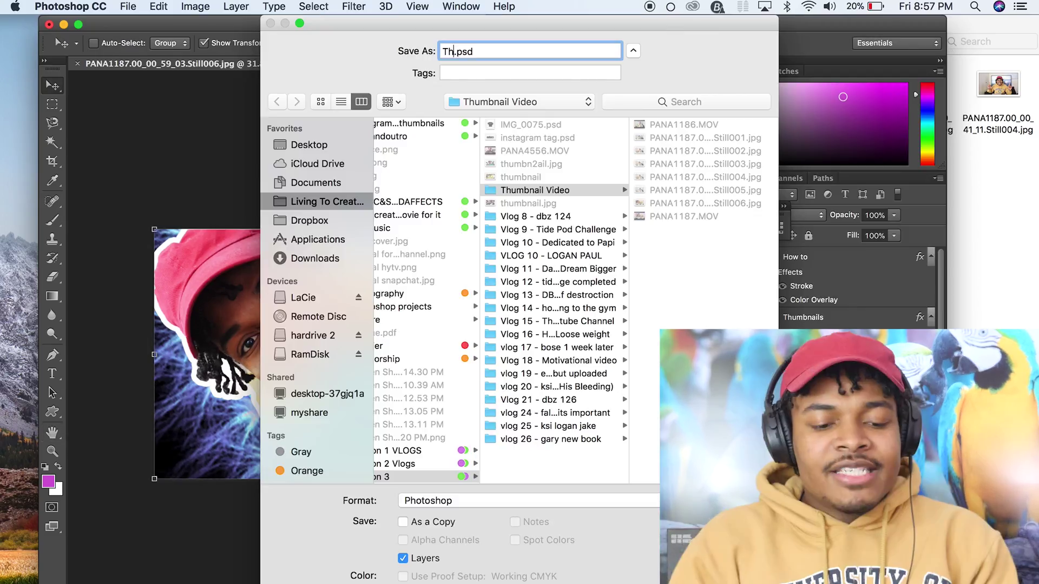
{"action": "type", "text": "umbna.psd"}
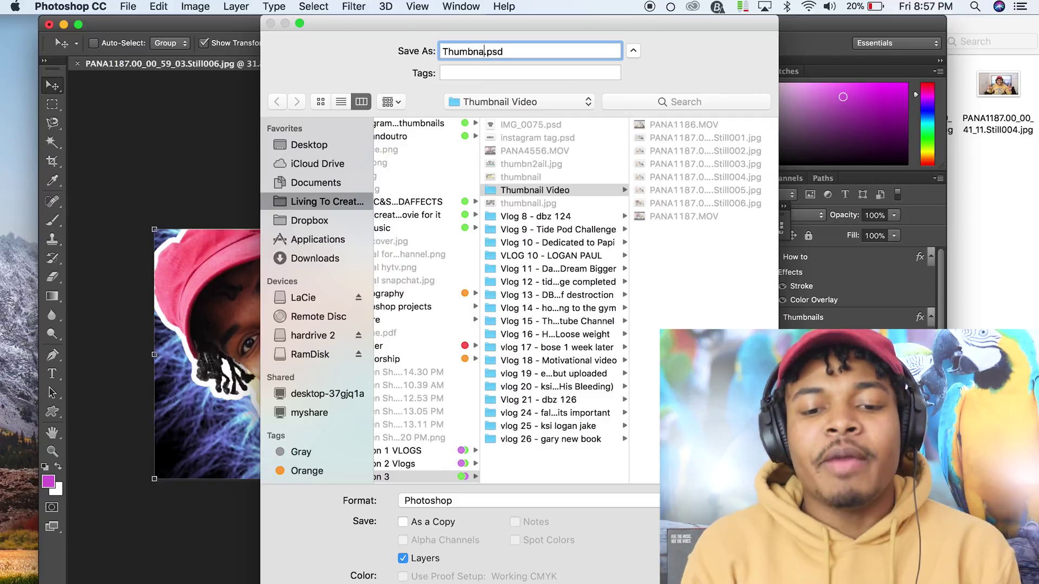